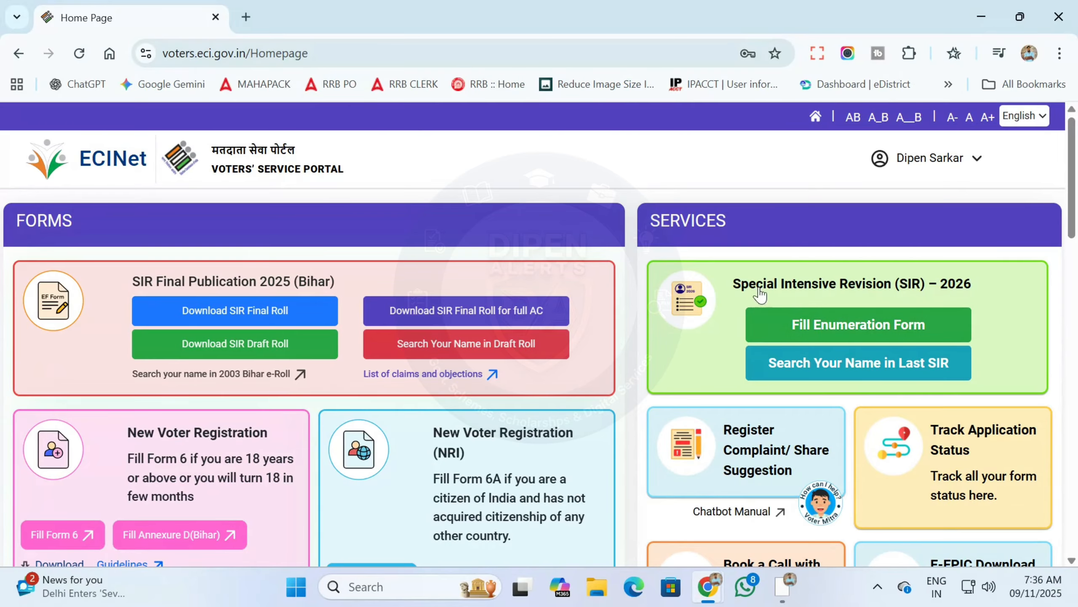
- Search the last SIR e-roll with State set to West Bengal and view the results
{"action": "triple_click", "coordinate": [976, 286]}
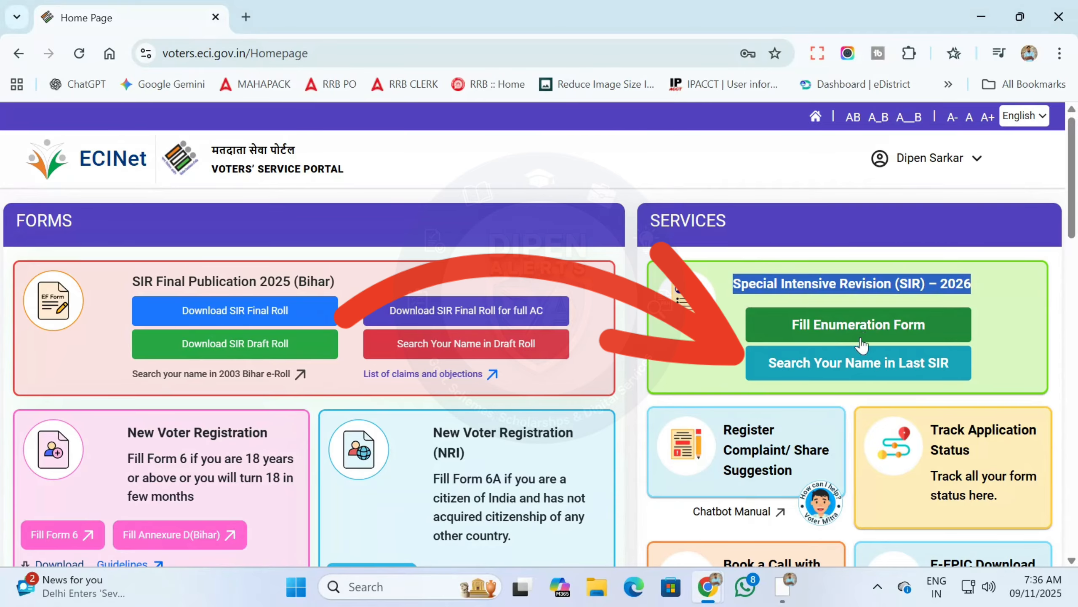
{"action": "left_click", "coordinate": [886, 379]}
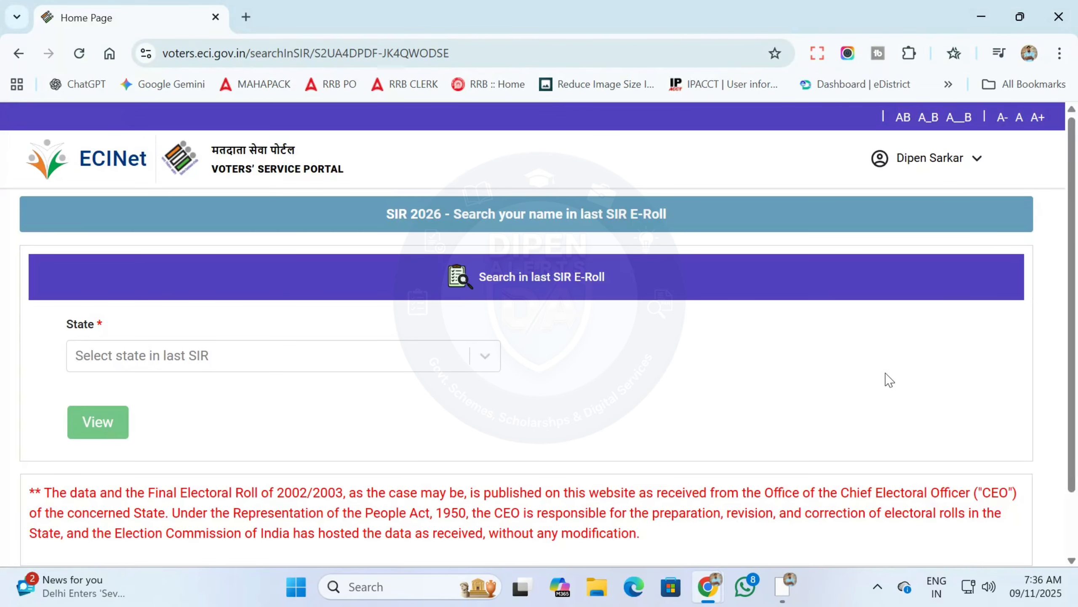
{"action": "left_click", "coordinate": [402, 370]}
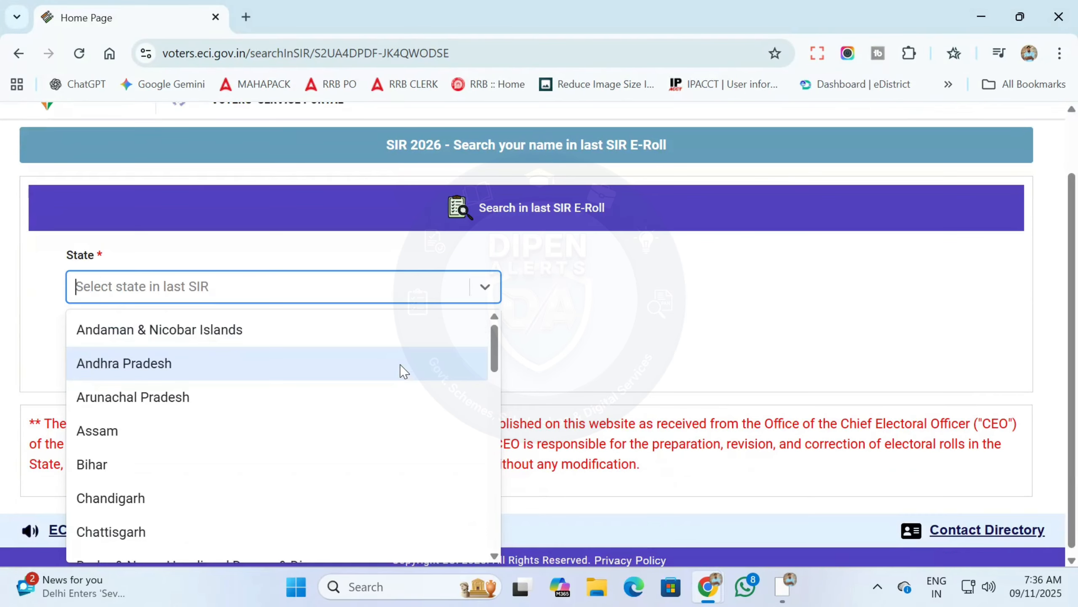
{"action": "scroll", "coordinate": [277, 465], "scroll_direction": "down", "scroll_amount": 20}
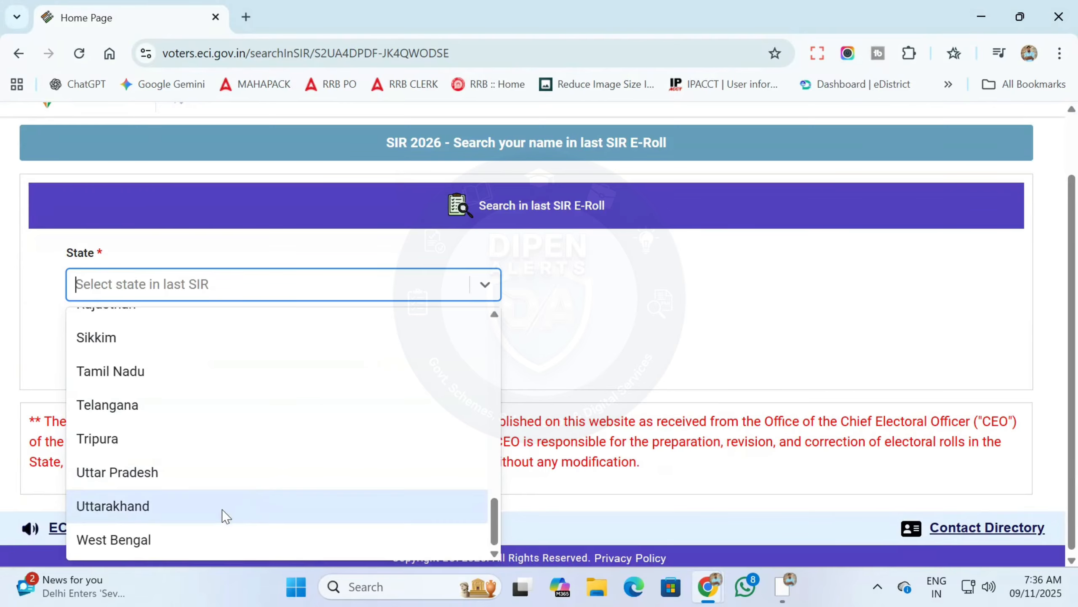
{"action": "left_click", "coordinate": [174, 542]}
{"action": "left_click", "coordinate": [91, 360]}
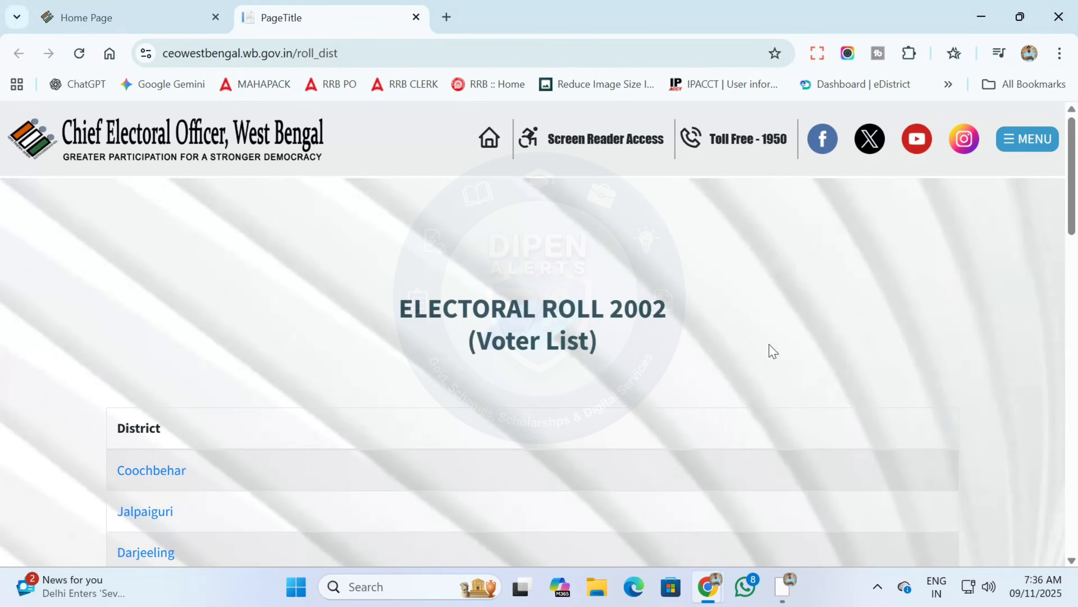
- Browse Malda's GAJOL polling-station list in the 2002 roll, then go back to the district list
{"action": "scroll", "coordinate": [609, 307], "scroll_direction": "down", "scroll_amount": 8}
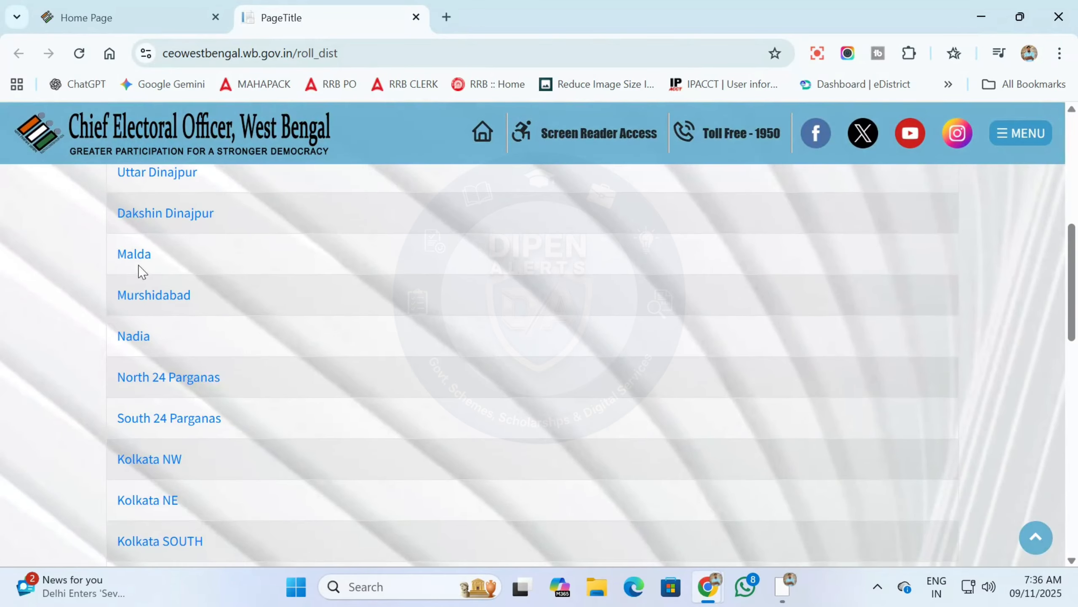
{"action": "left_click", "coordinate": [136, 255]}
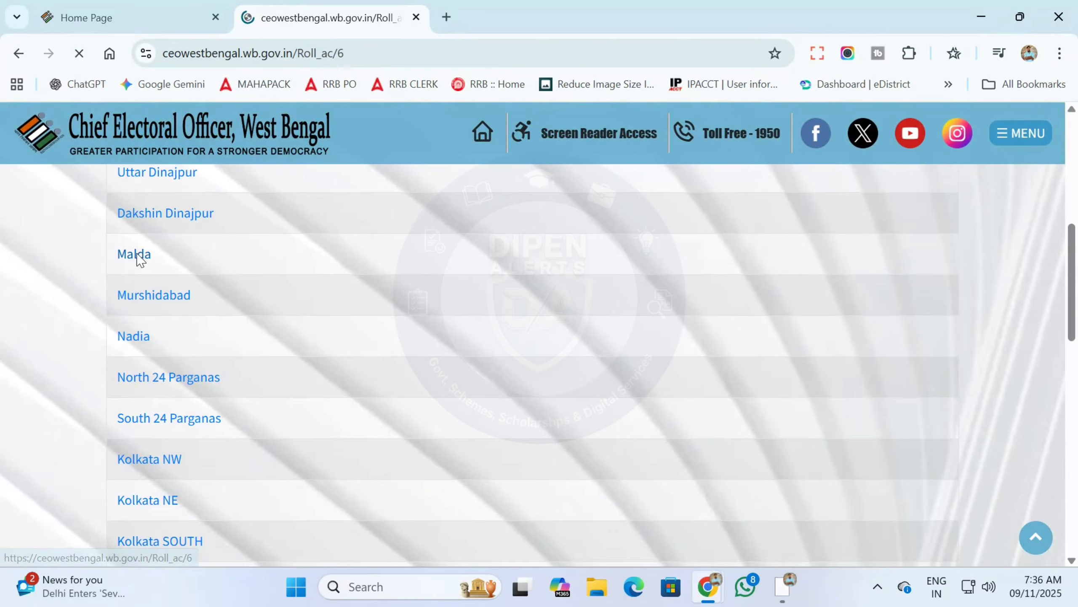
{"action": "scroll", "coordinate": [421, 374], "scroll_direction": "down", "scroll_amount": 3}
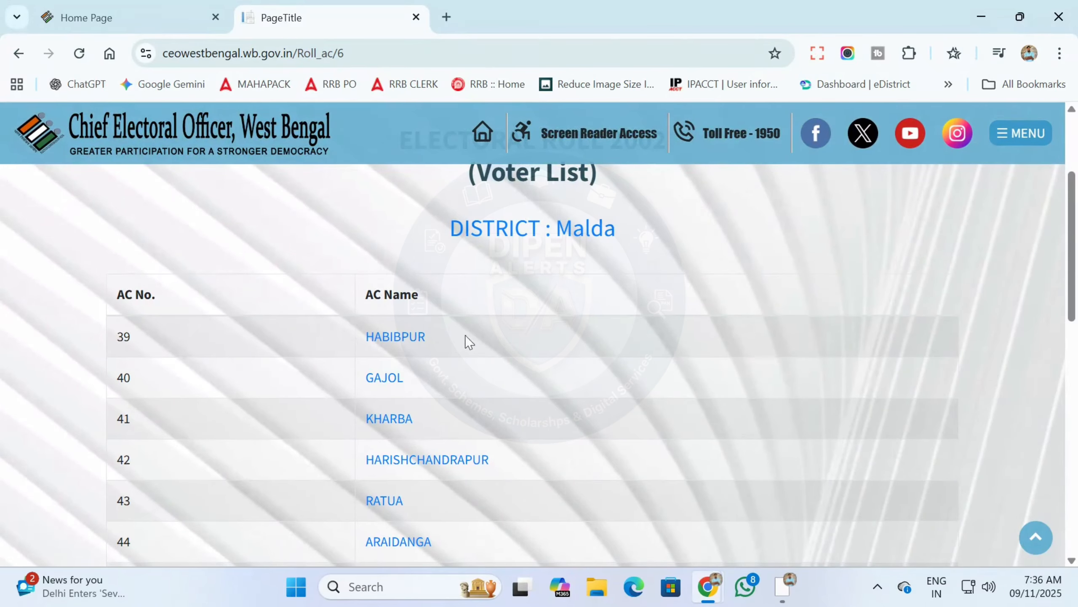
{"action": "left_click", "coordinate": [383, 379]}
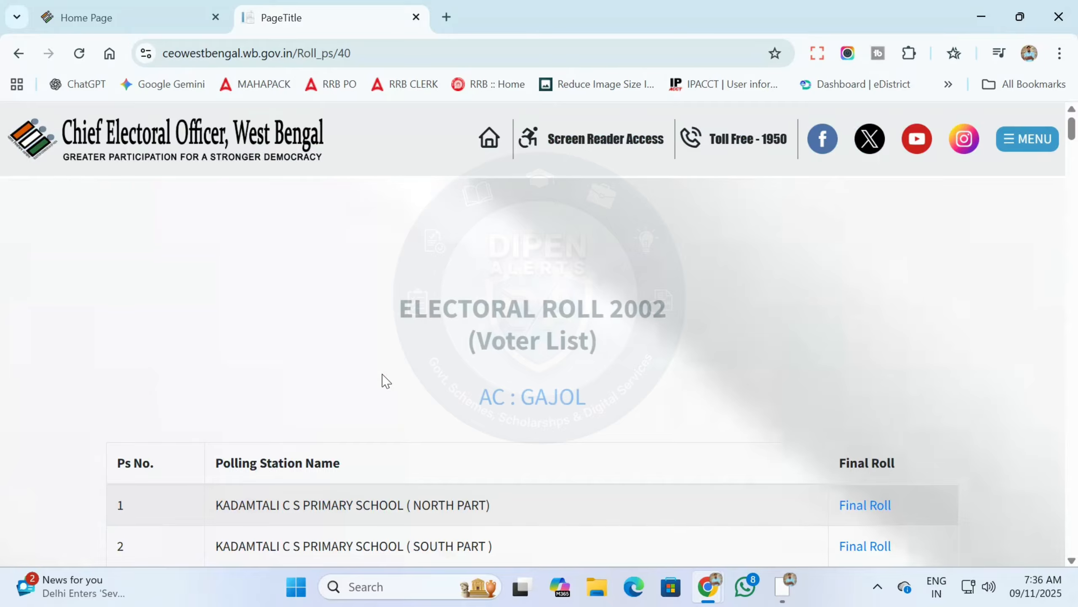
{"action": "scroll", "coordinate": [526, 369], "scroll_direction": "down", "scroll_amount": 3}
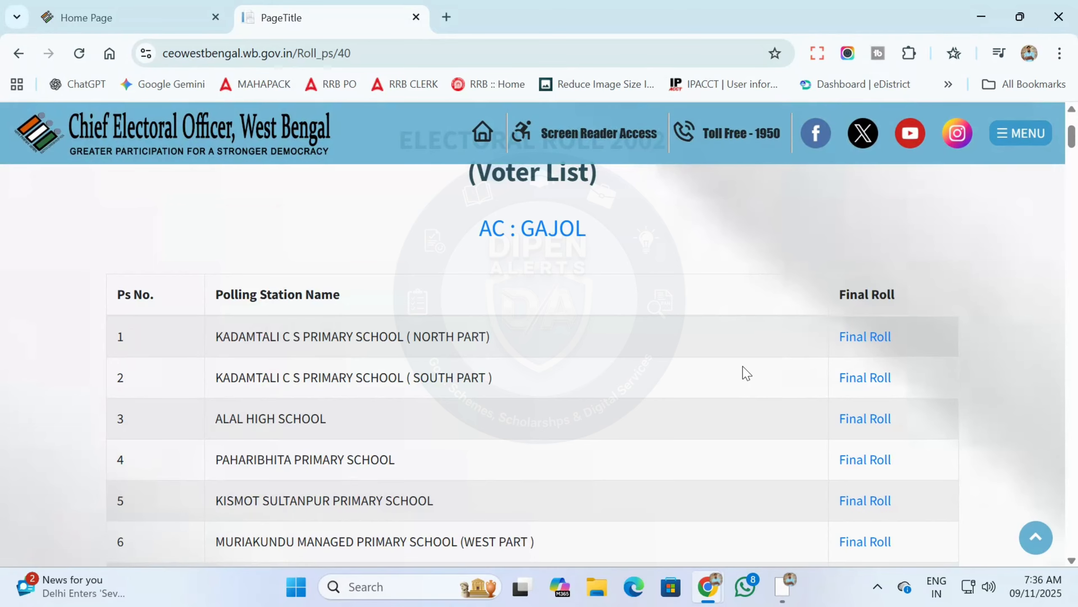
{"action": "scroll", "coordinate": [746, 372], "scroll_direction": "up", "scroll_amount": 3}
{"action": "left_click", "coordinate": [16, 53]}
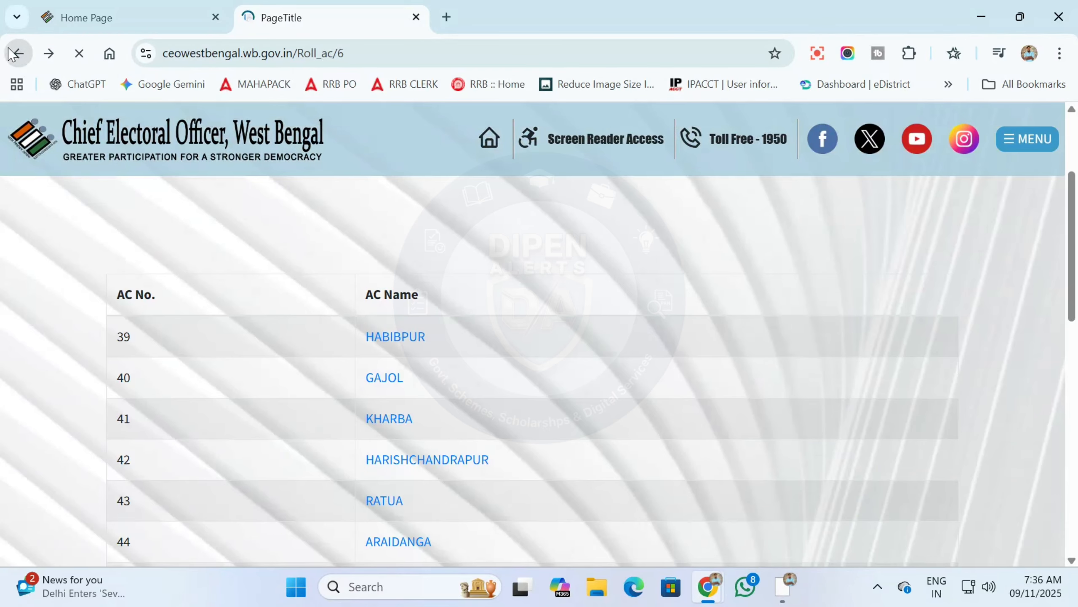
{"action": "left_click", "coordinate": [13, 53]}
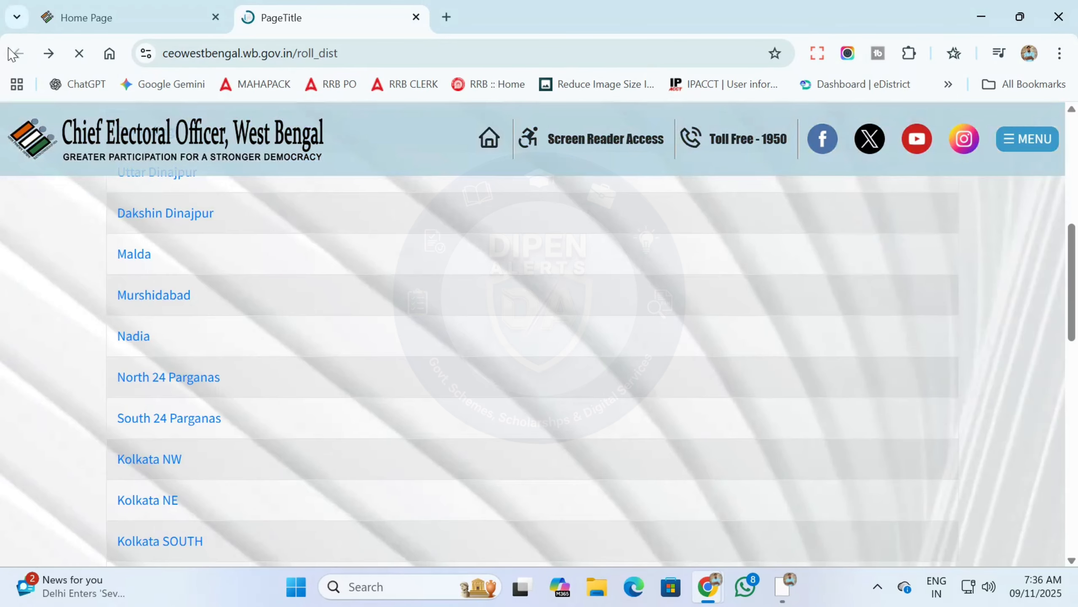
- Close the CEO West Bengal tab and go back to the portal home page
{"action": "left_click", "coordinate": [416, 18]}
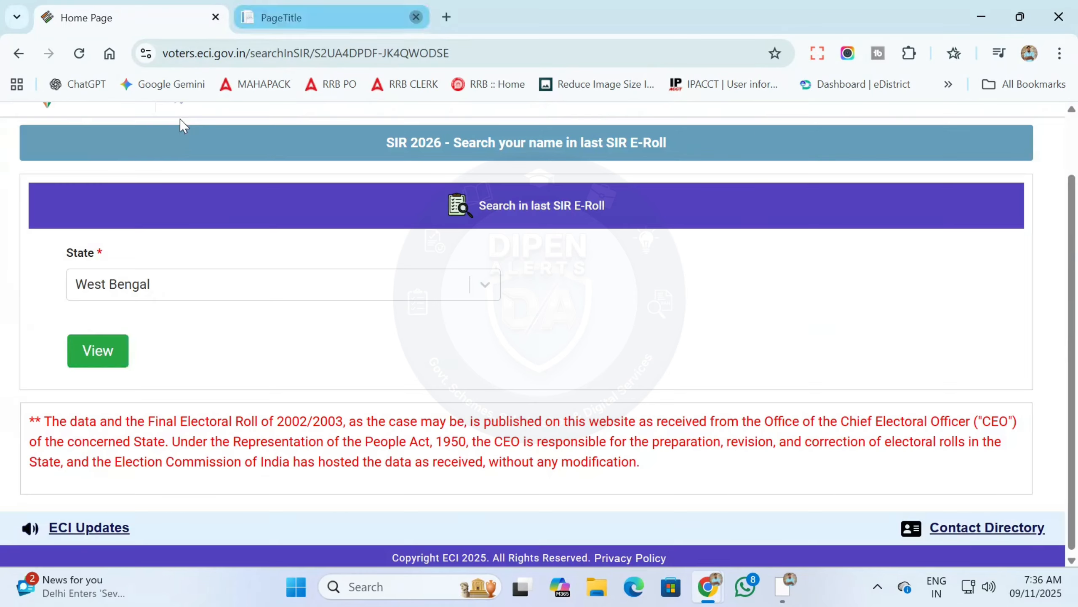
{"action": "scroll", "coordinate": [257, 287], "scroll_direction": "up", "scroll_amount": 2}
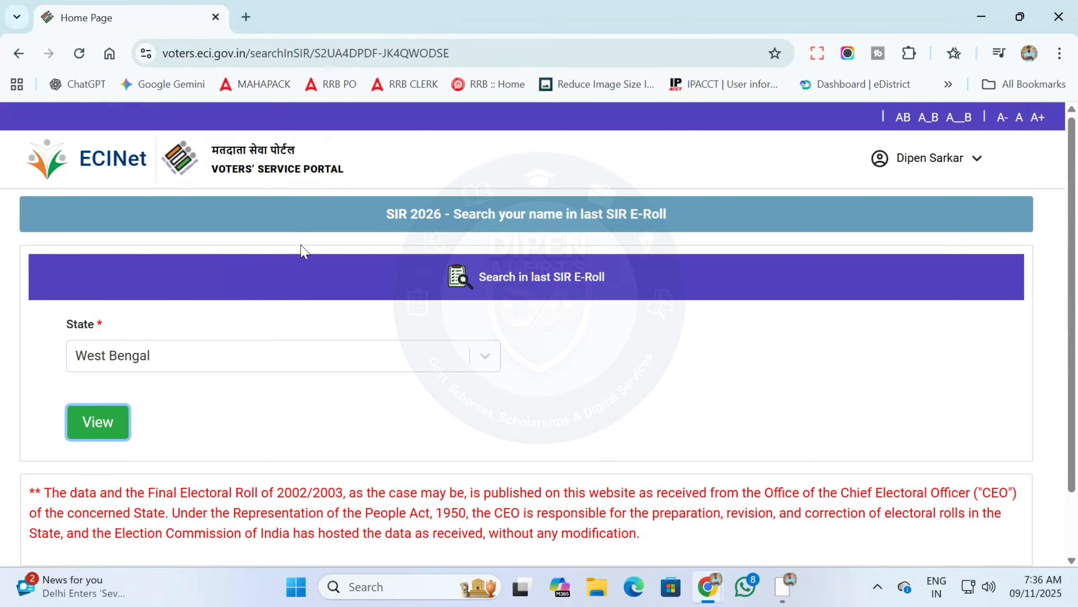
{"action": "left_click", "coordinate": [16, 57]}
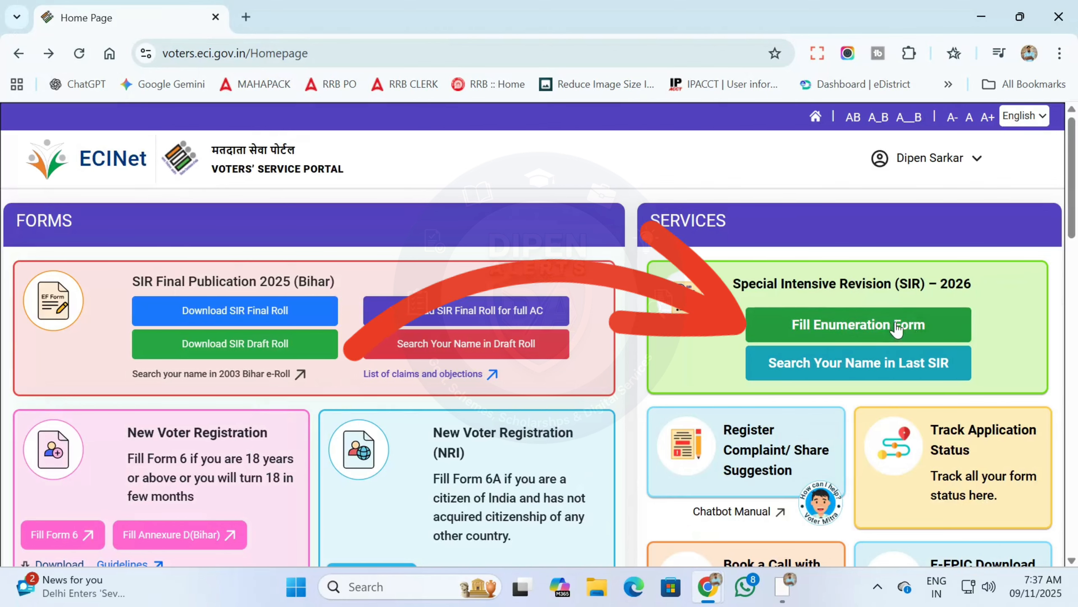
- Start the enumeration form for West Bengal and search by the elector's EPIC number
{"action": "left_click", "coordinate": [877, 334]}
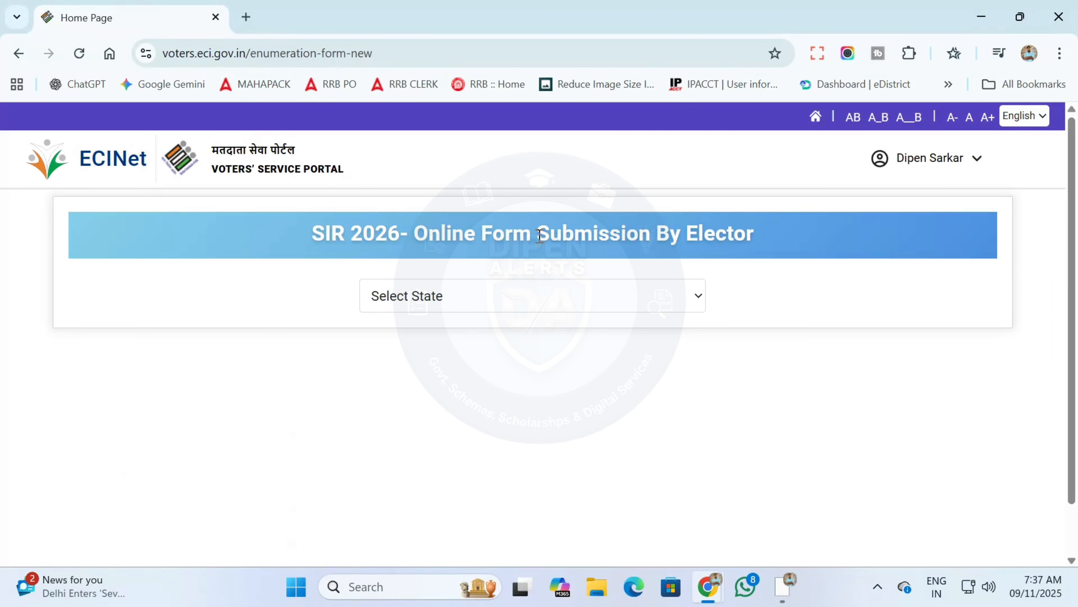
{"action": "left_click", "coordinate": [496, 304]}
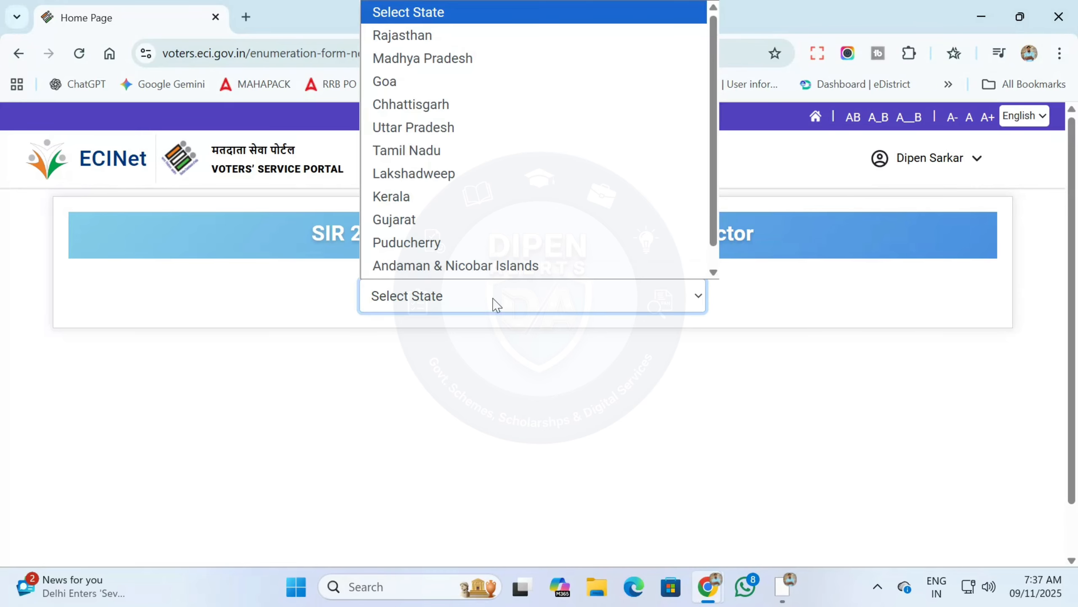
{"action": "scroll", "coordinate": [443, 204], "scroll_direction": "down", "scroll_amount": 1}
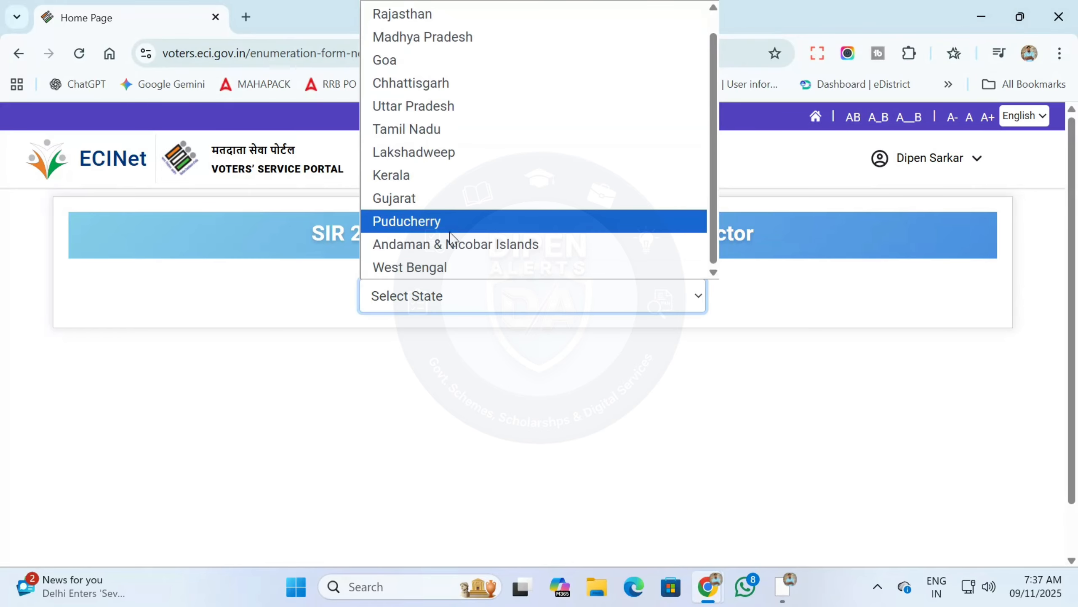
{"action": "left_click", "coordinate": [448, 269]}
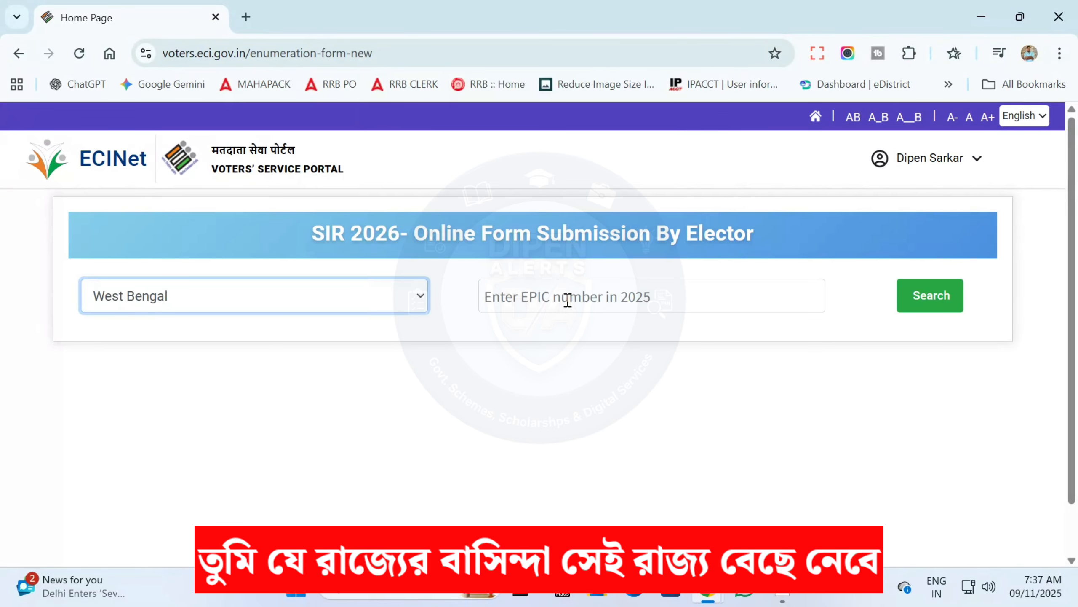
{"action": "left_click", "coordinate": [599, 296]}
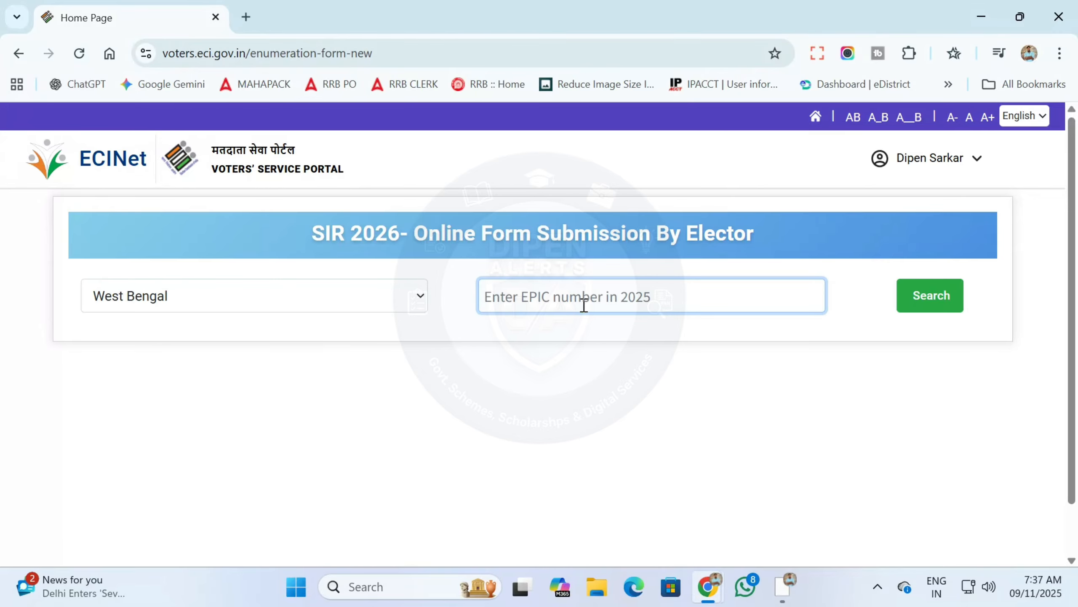
{"action": "type", "text": "U"}
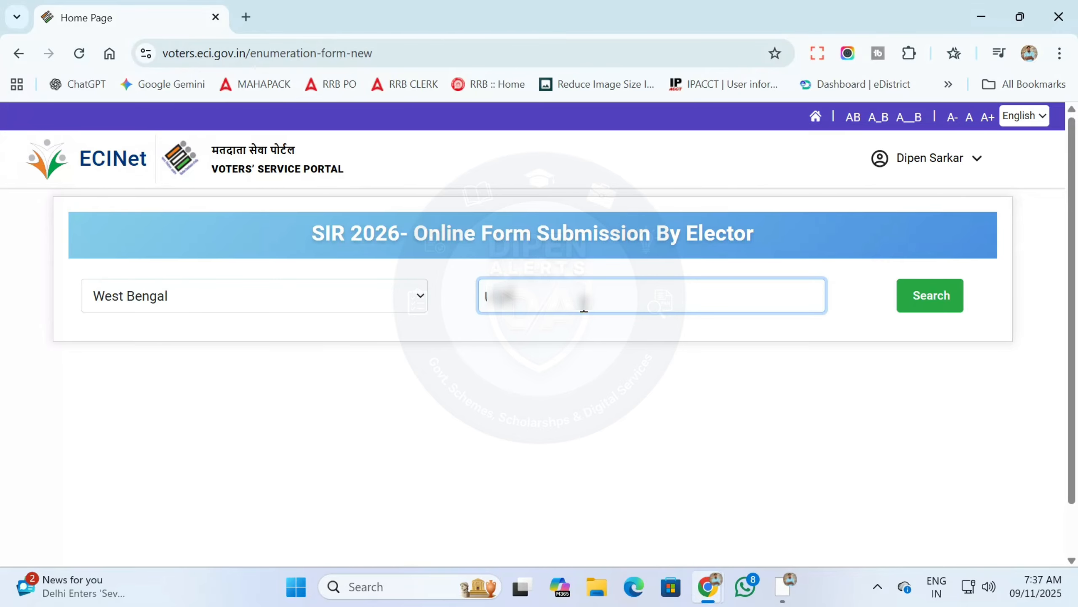
{"action": "type", "text": "*****"}
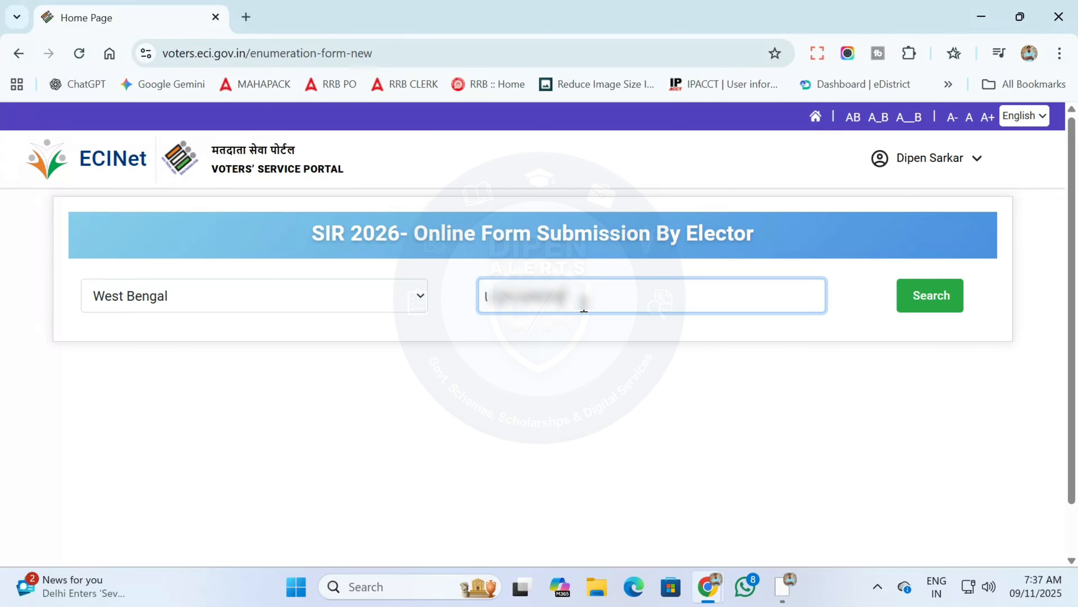
{"action": "left_click", "coordinate": [910, 303]}
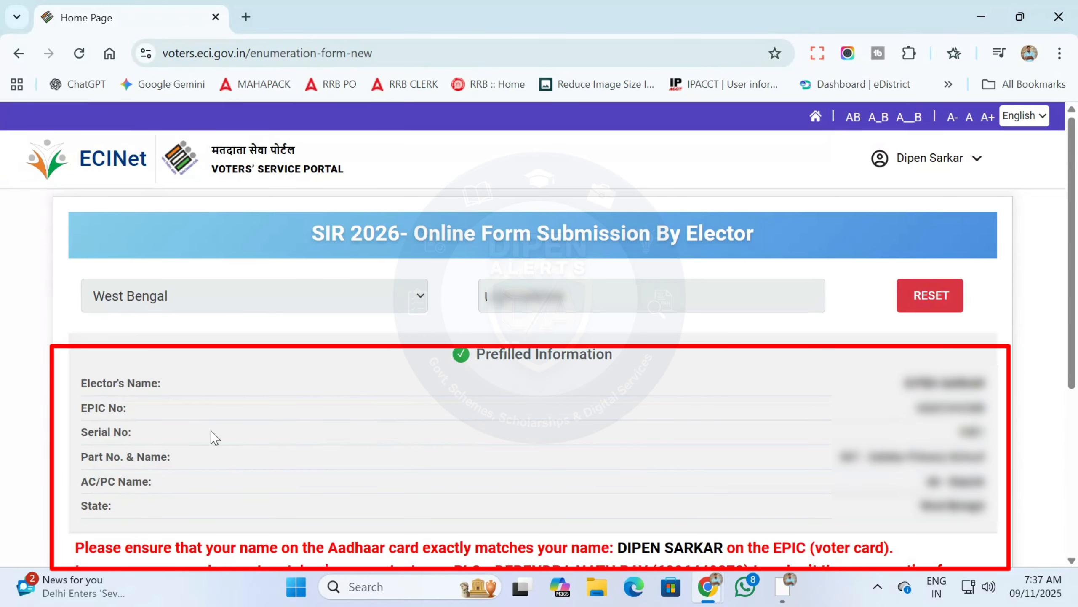
- Review the prefilled Elector's Name, EPIC No, Serial No, Part No., AC/PC and State, then scroll to Mobile No
{"action": "left_click_drag", "start_coordinate": [79, 382], "coordinate": [168, 389]}
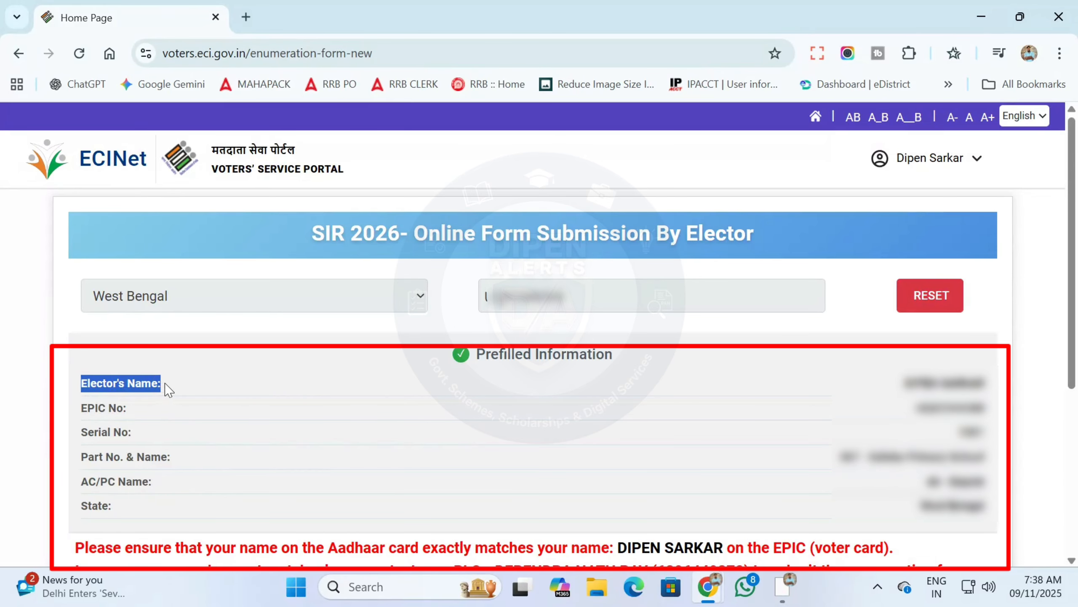
{"action": "left_click_drag", "start_coordinate": [80, 407], "coordinate": [127, 410]}
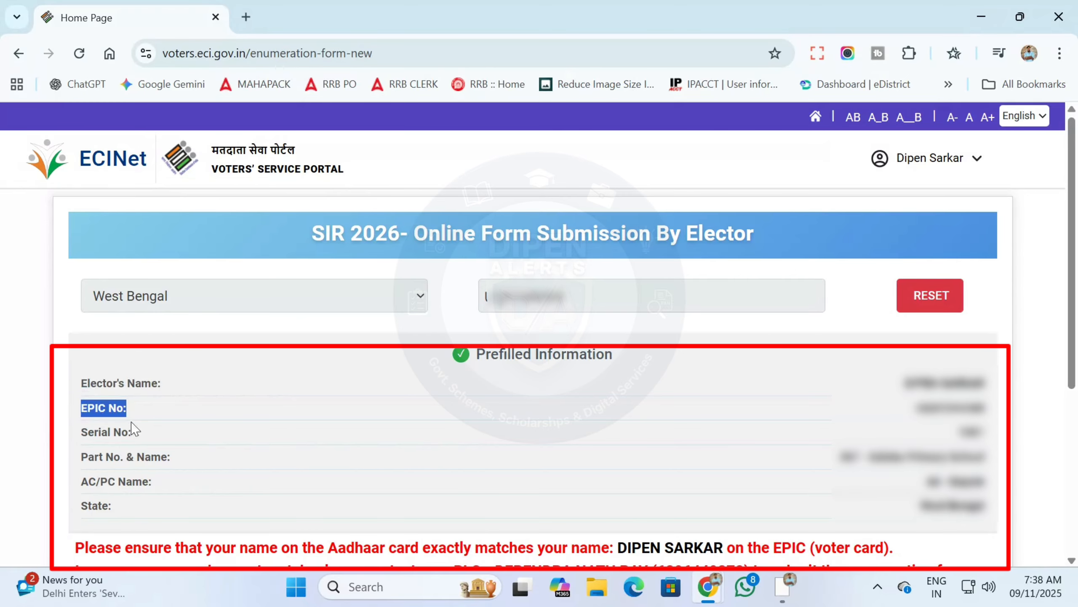
{"action": "left_click_drag", "start_coordinate": [67, 439], "coordinate": [177, 439]}
{"action": "left_click_drag", "start_coordinate": [75, 464], "coordinate": [211, 463]}
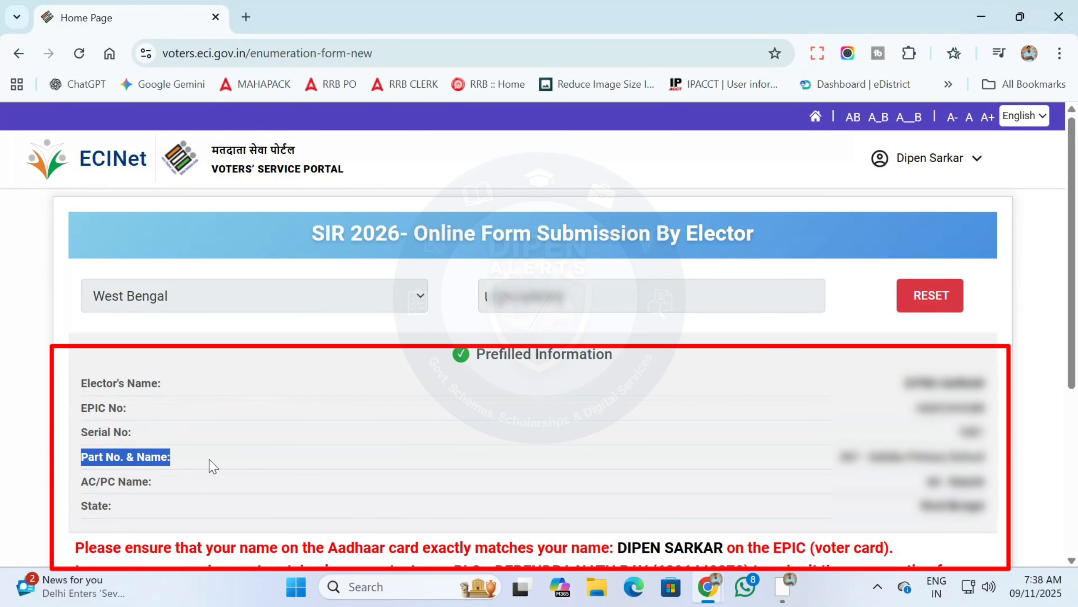
{"action": "left_click_drag", "start_coordinate": [72, 487], "coordinate": [177, 489]}
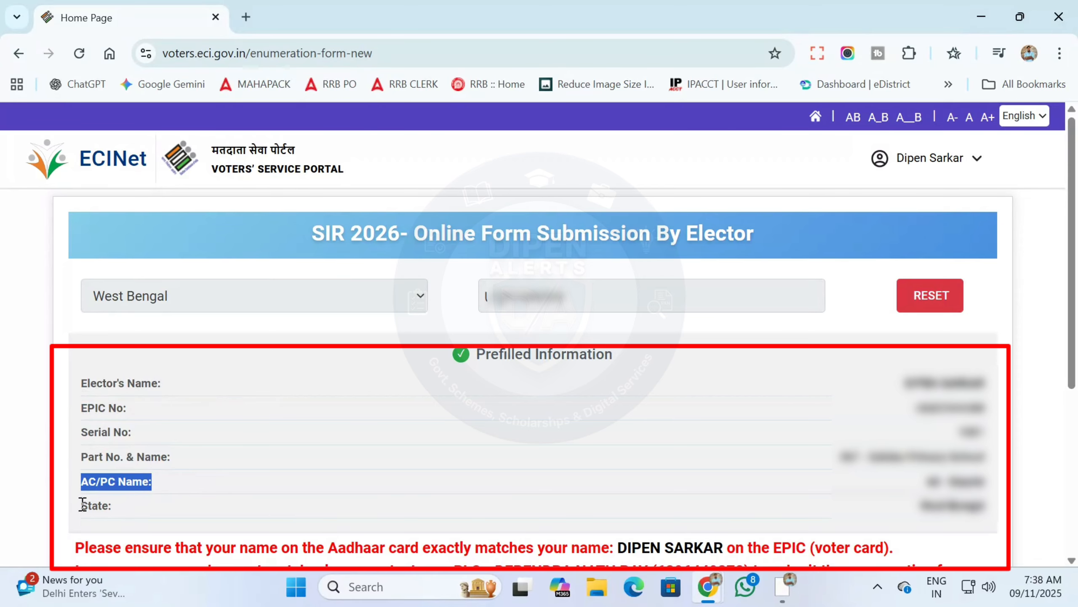
{"action": "left_click_drag", "start_coordinate": [80, 504], "coordinate": [118, 508]}
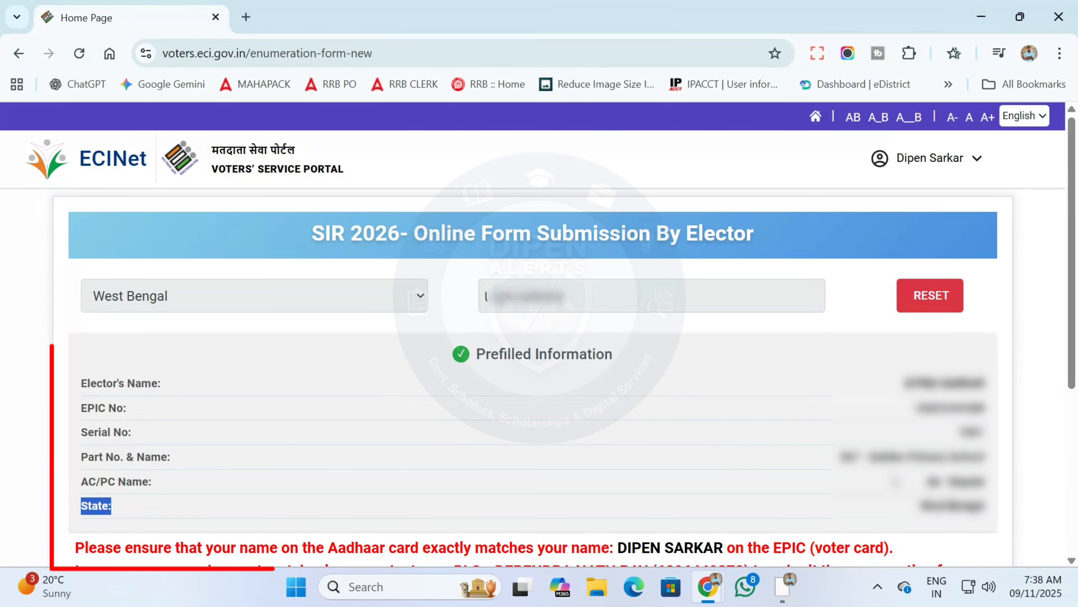
{"action": "scroll", "coordinate": [896, 360], "scroll_direction": "down", "scroll_amount": 1}
{"action": "scroll", "coordinate": [887, 433], "scroll_direction": "down", "scroll_amount": 5}
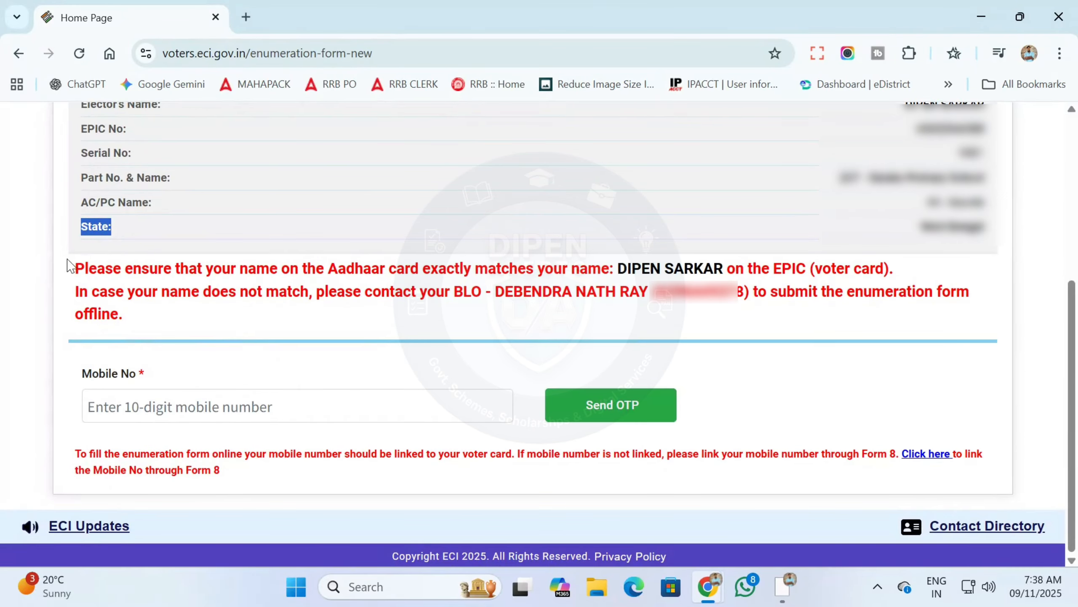
{"action": "left_click_drag", "start_coordinate": [73, 267], "coordinate": [153, 321]}
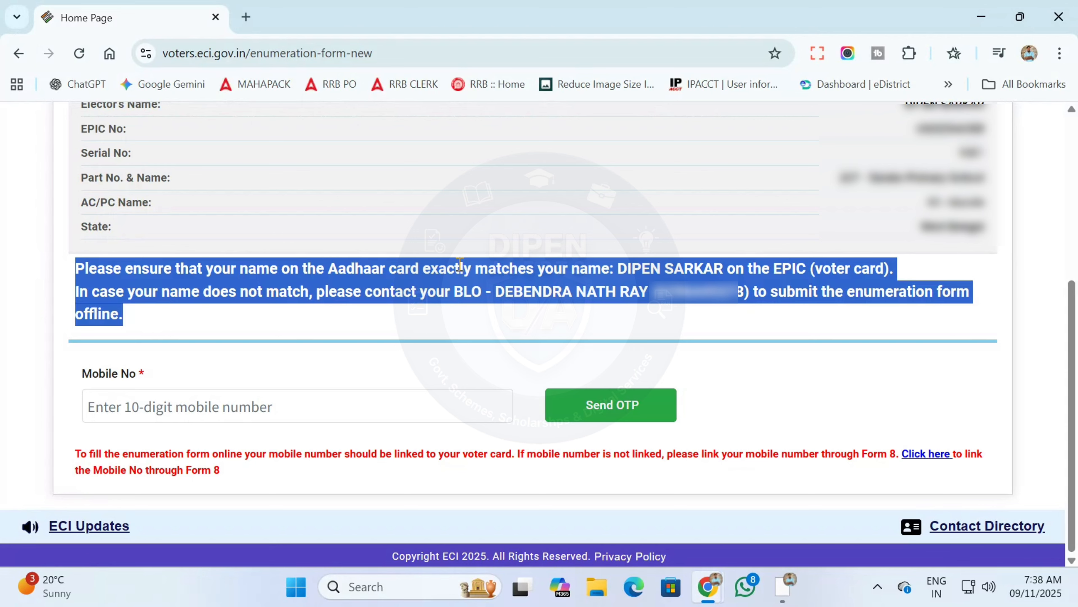
{"action": "left_click", "coordinate": [612, 272]}
{"action": "left_click_drag", "start_coordinate": [625, 264], "coordinate": [717, 270]}
{"action": "left_click", "coordinate": [717, 269]}
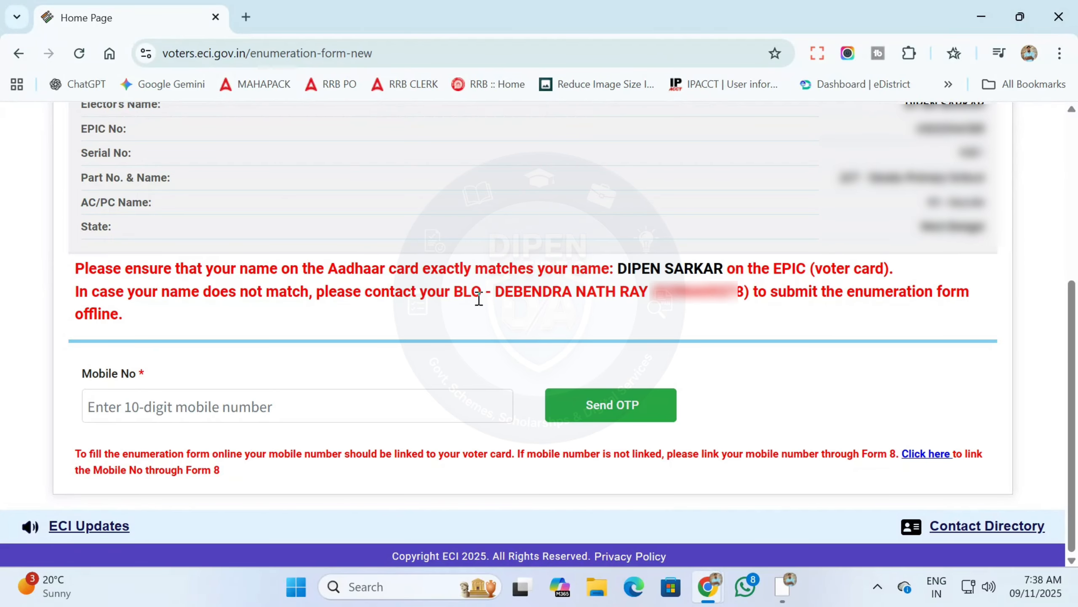
{"action": "left_click_drag", "start_coordinate": [498, 294], "coordinate": [645, 296]}
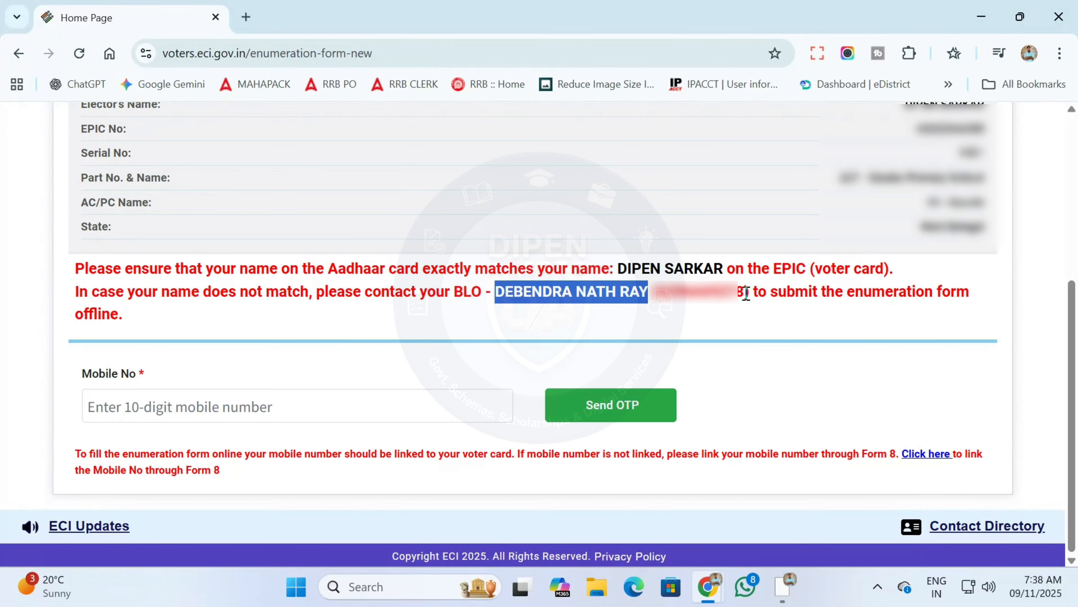
{"action": "left_click_drag", "start_coordinate": [652, 292], "coordinate": [762, 313]}
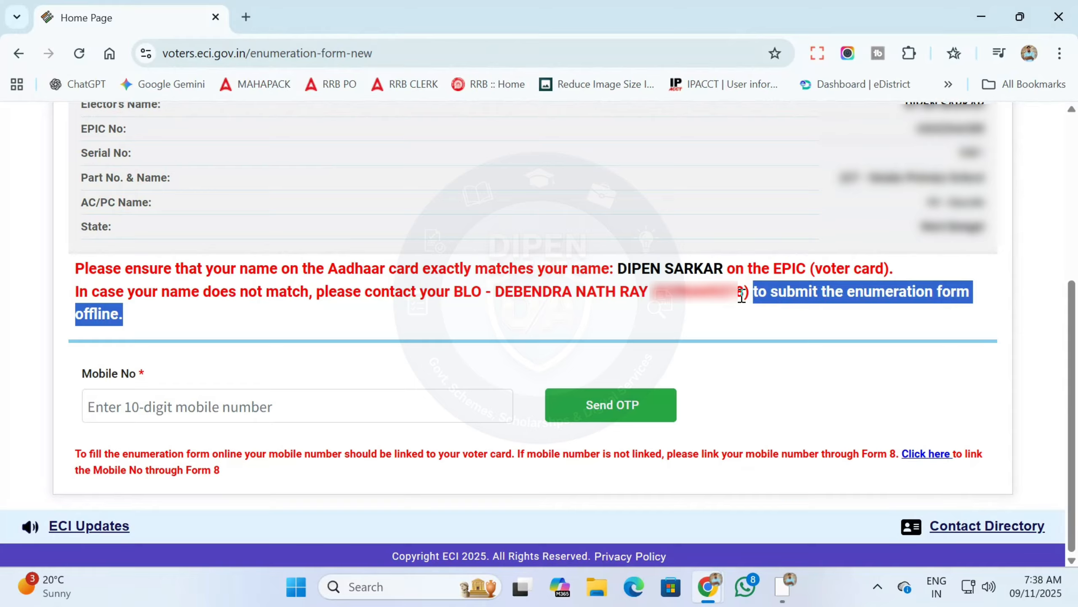
{"action": "left_click", "coordinate": [741, 294]}
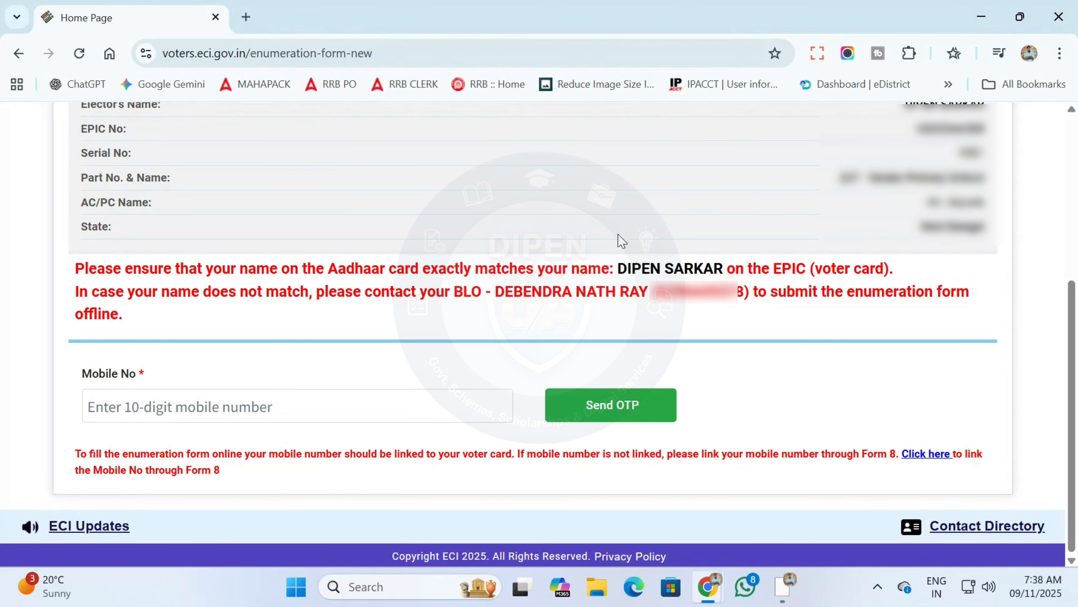
{"action": "left_click_drag", "start_coordinate": [84, 376], "coordinate": [166, 379]}
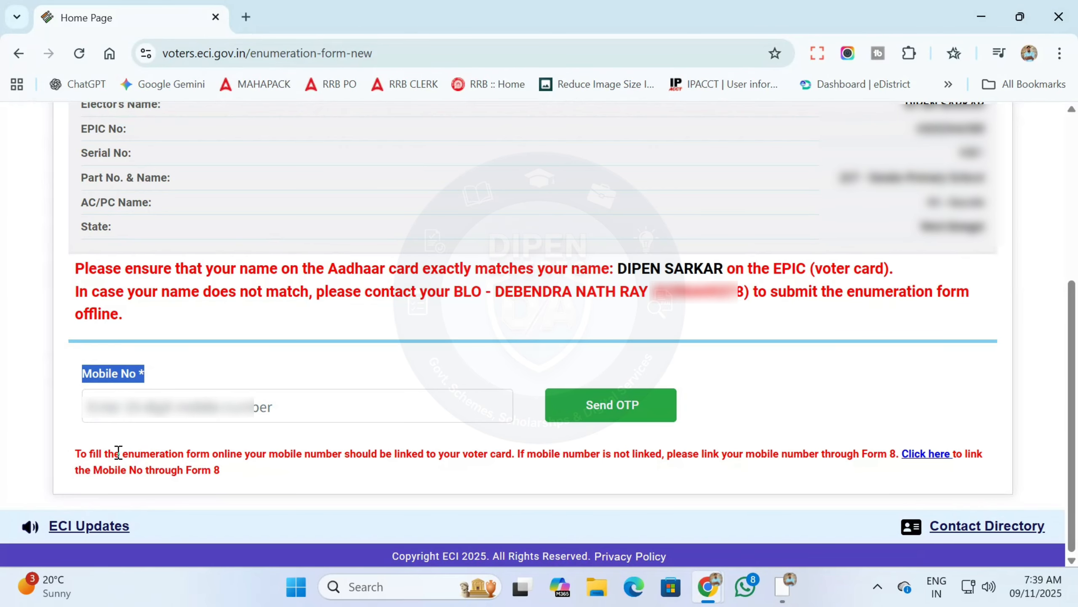
- Note the Form 8 linking advice, enter the registered mobile number and send the OTP
{"action": "left_click_drag", "start_coordinate": [75, 458], "coordinate": [254, 475]}
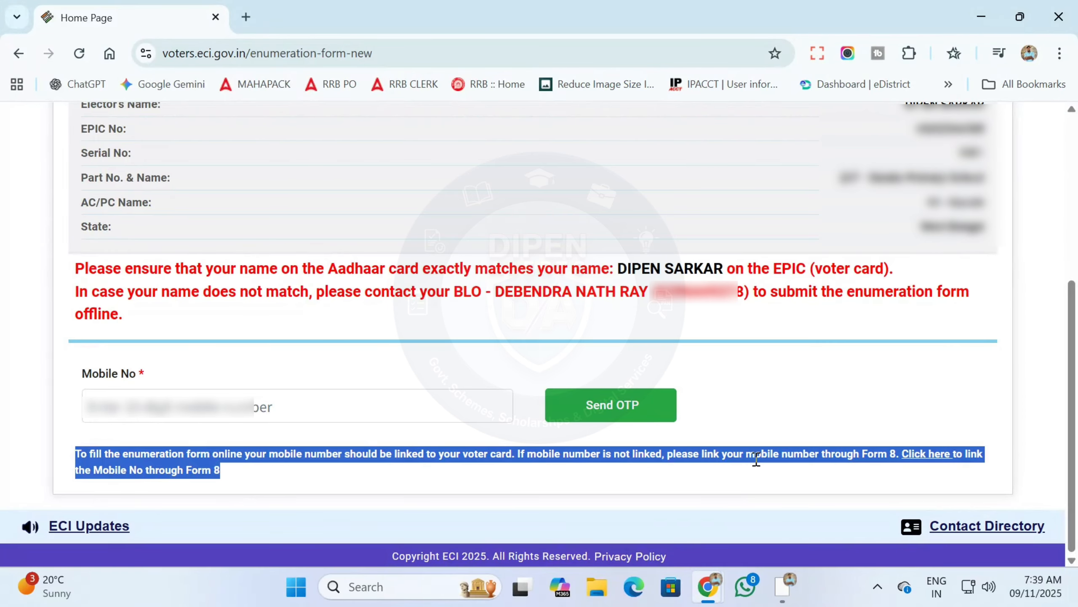
{"action": "left_click", "coordinate": [815, 445]}
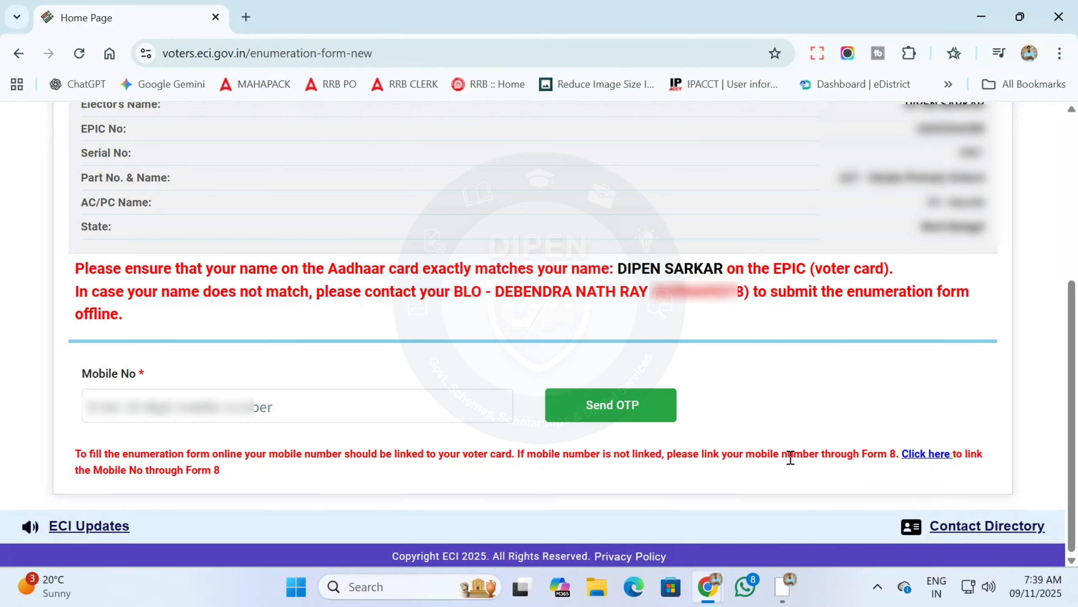
{"action": "left_click", "coordinate": [321, 410]}
{"action": "type", "text": "9XXXXXXXXX"}
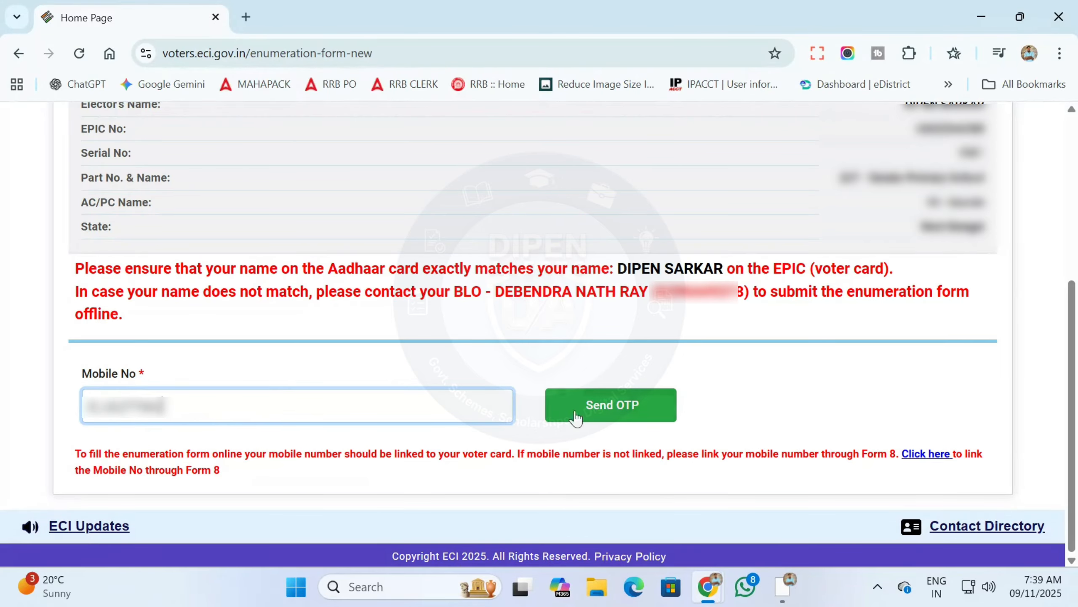
{"action": "left_click", "coordinate": [644, 414]}
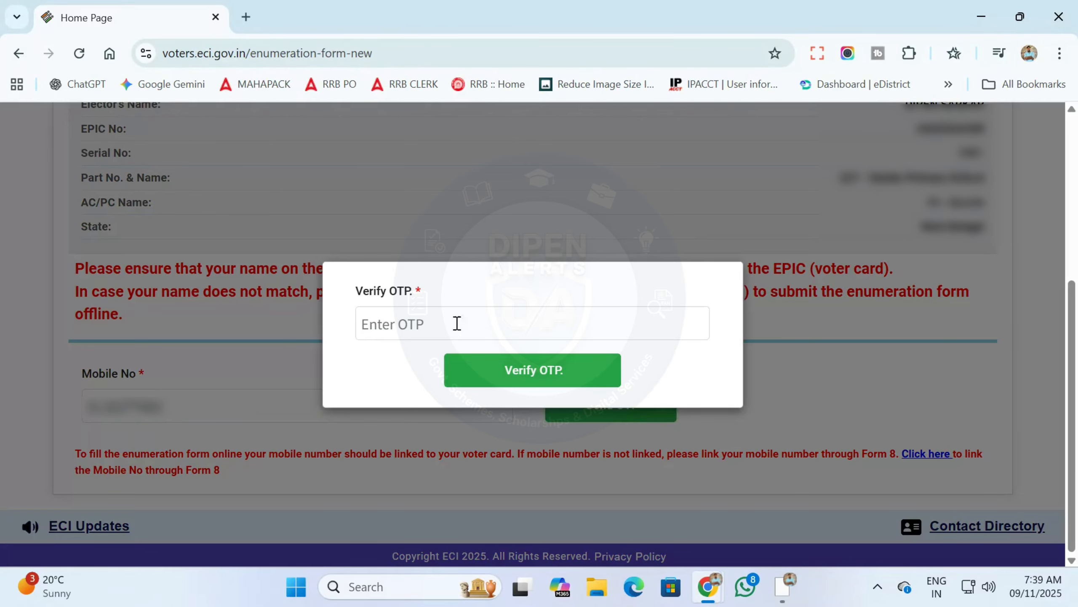
- Enter the OTP received by SMS and verify it
{"action": "left_click", "coordinate": [441, 324]}
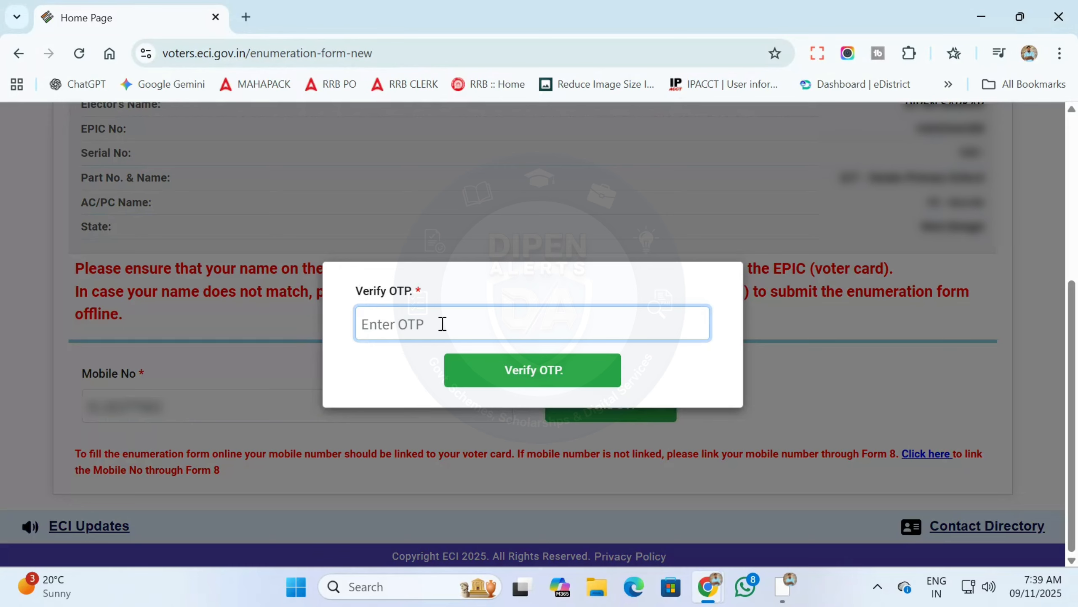
{"action": "left_click", "coordinate": [548, 369]}
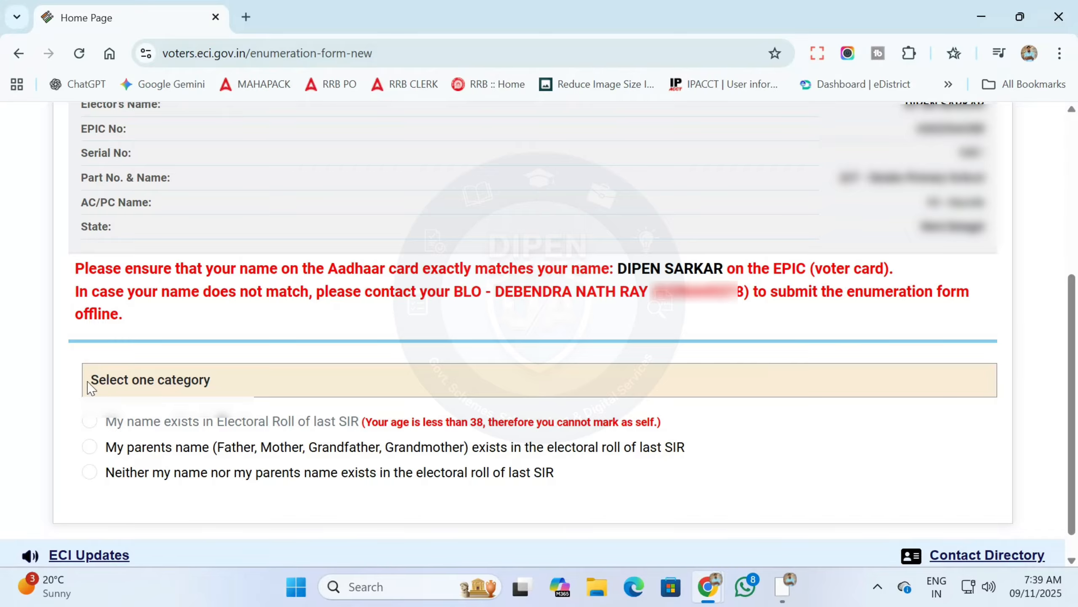
- Select the category 'My parents name exists in the electoral roll of last SIR'
{"action": "left_click_drag", "start_coordinate": [90, 383], "coordinate": [210, 381]}
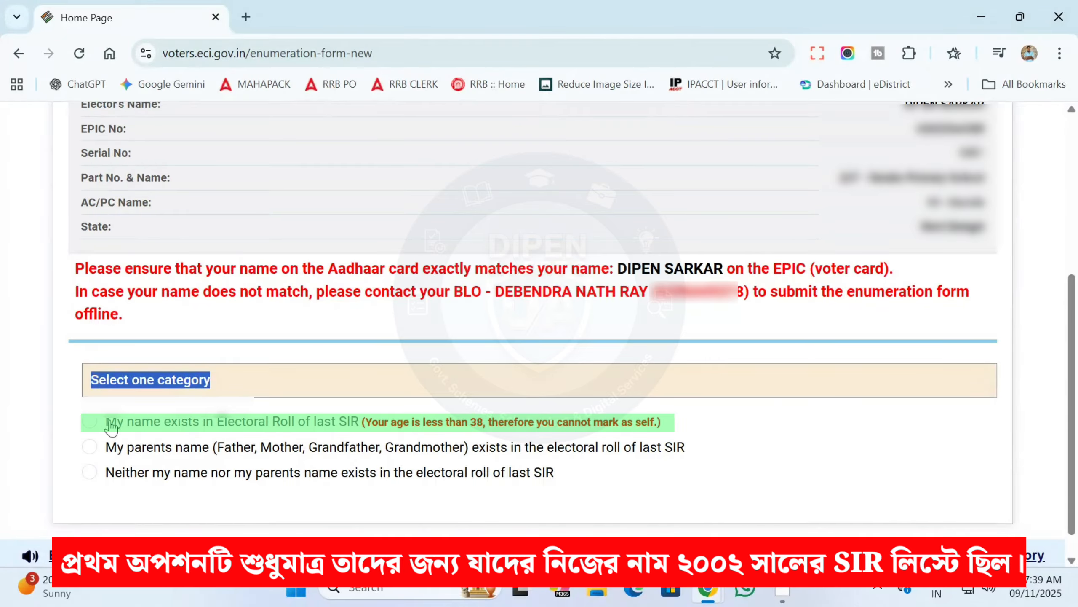
{"action": "left_click_drag", "start_coordinate": [108, 420], "coordinate": [351, 437]}
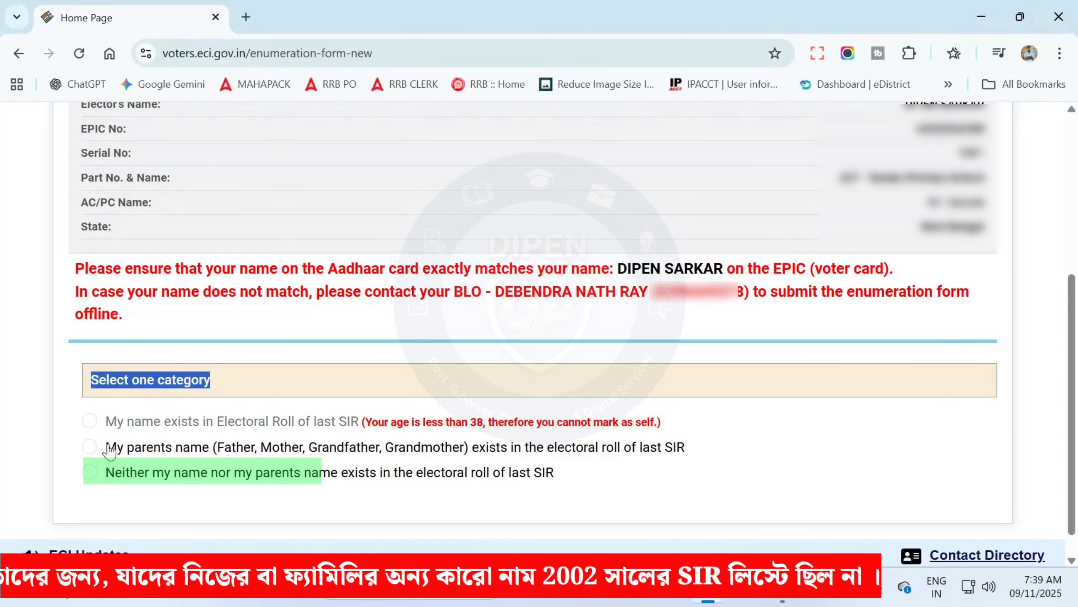
{"action": "left_click", "coordinate": [88, 446]}
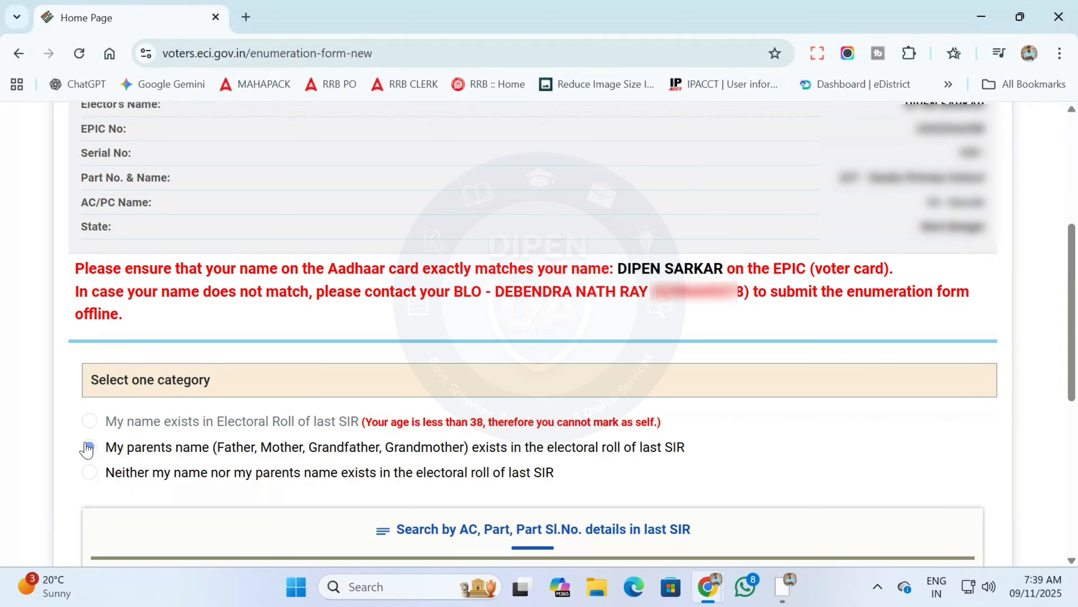
- Set the state to S25-WEST BENGAL and the 2002 Assembly Constituency to 40-GAJOL
{"action": "scroll", "coordinate": [556, 387], "scroll_direction": "down", "scroll_amount": 6}
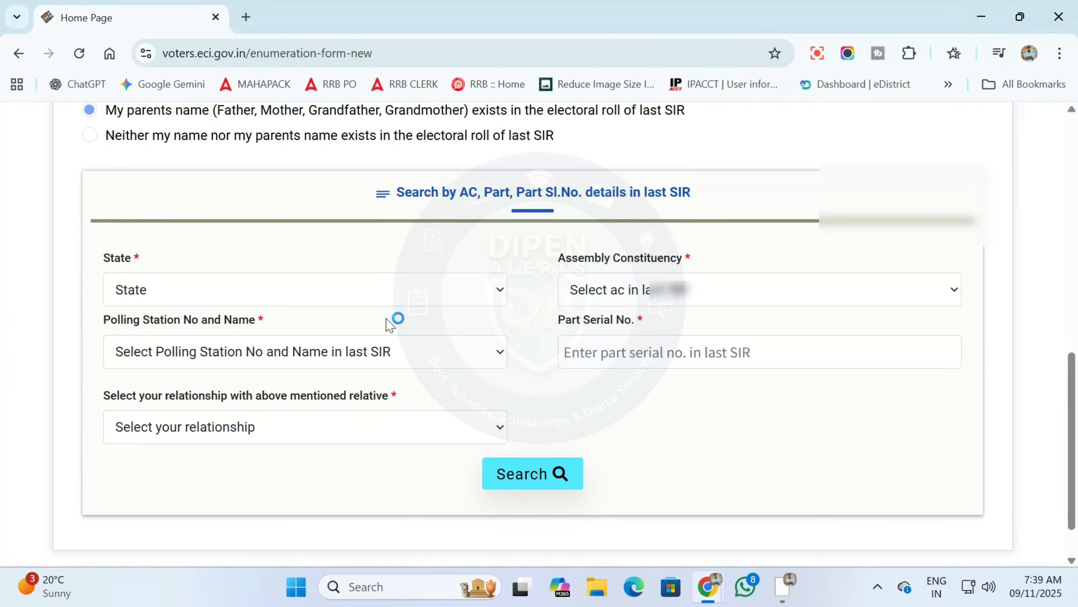
{"action": "left_click", "coordinate": [344, 289]}
{"action": "scroll", "coordinate": [270, 236], "scroll_direction": "down", "scroll_amount": 12}
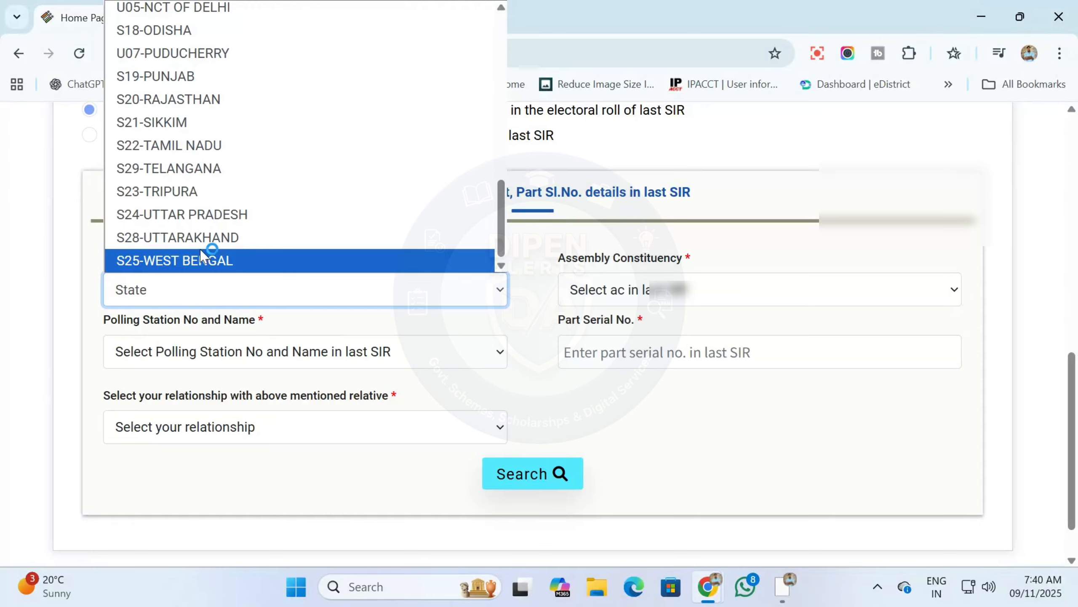
{"action": "left_click", "coordinate": [225, 257]}
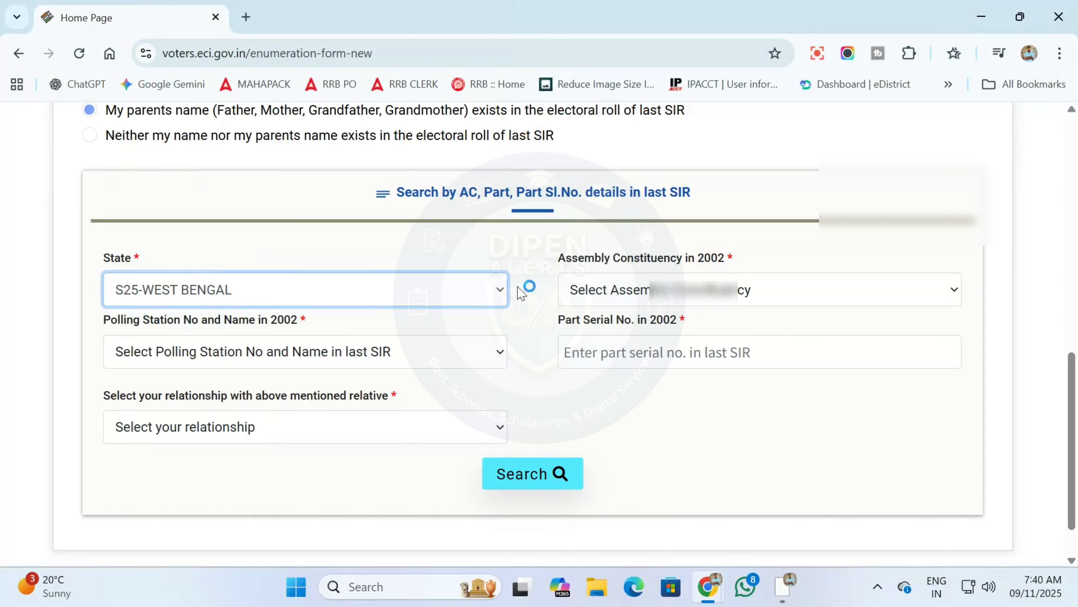
{"action": "left_click_drag", "start_coordinate": [558, 257], "coordinate": [785, 258]}
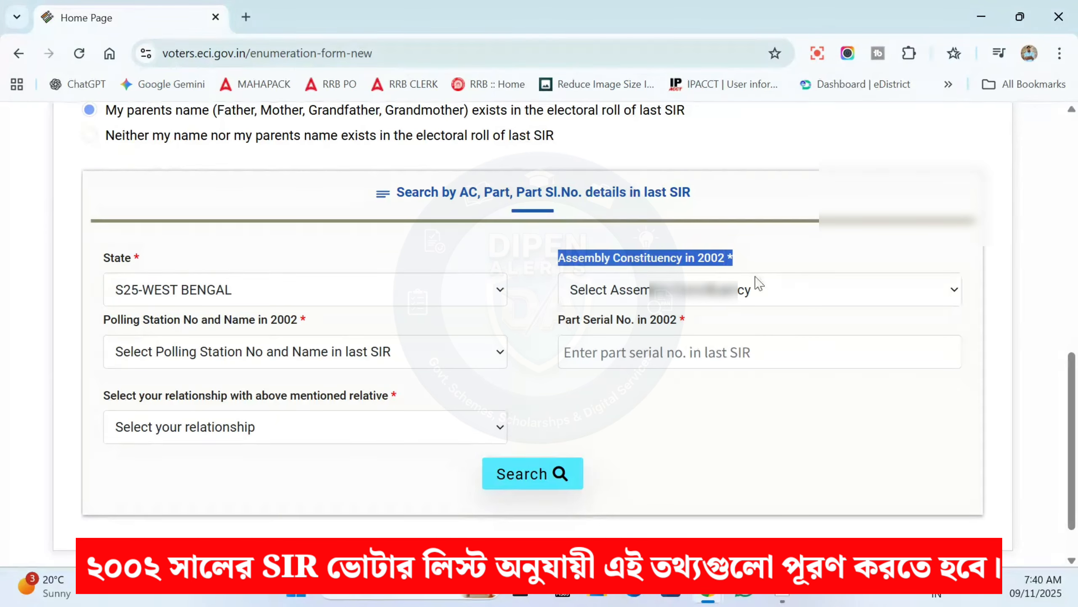
{"action": "left_click", "coordinate": [733, 288]}
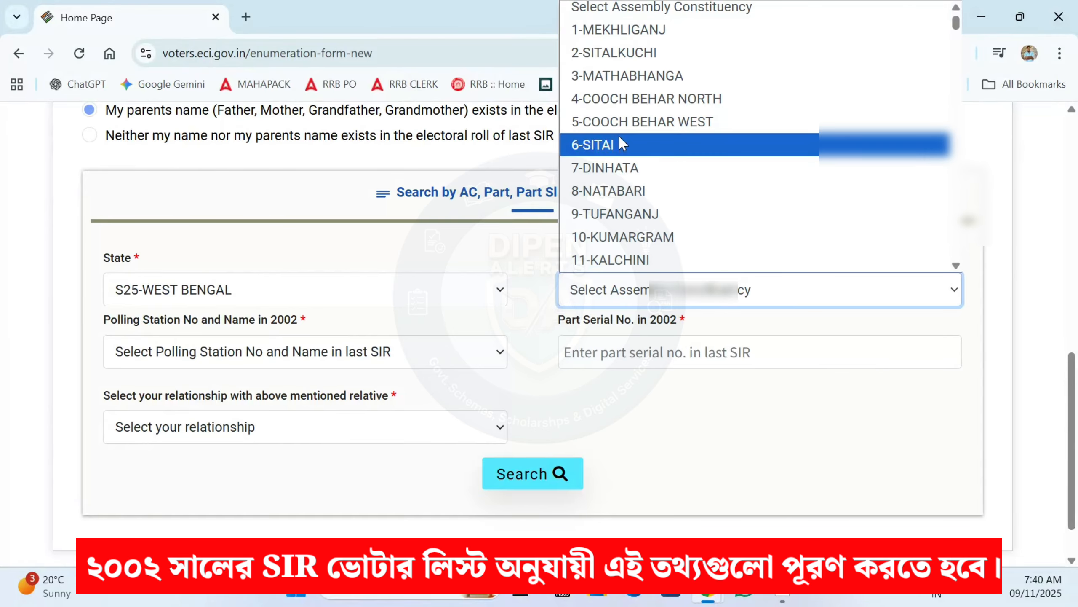
{"action": "scroll", "coordinate": [646, 140], "scroll_direction": "down", "scroll_amount": 5}
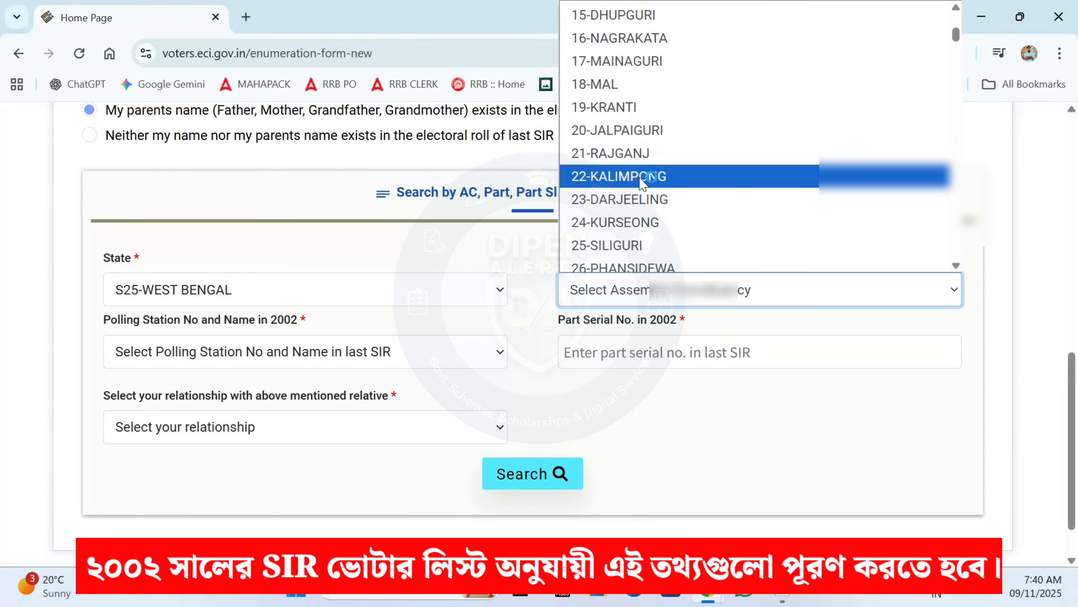
{"action": "scroll", "coordinate": [646, 176], "scroll_direction": "down", "scroll_amount": 7}
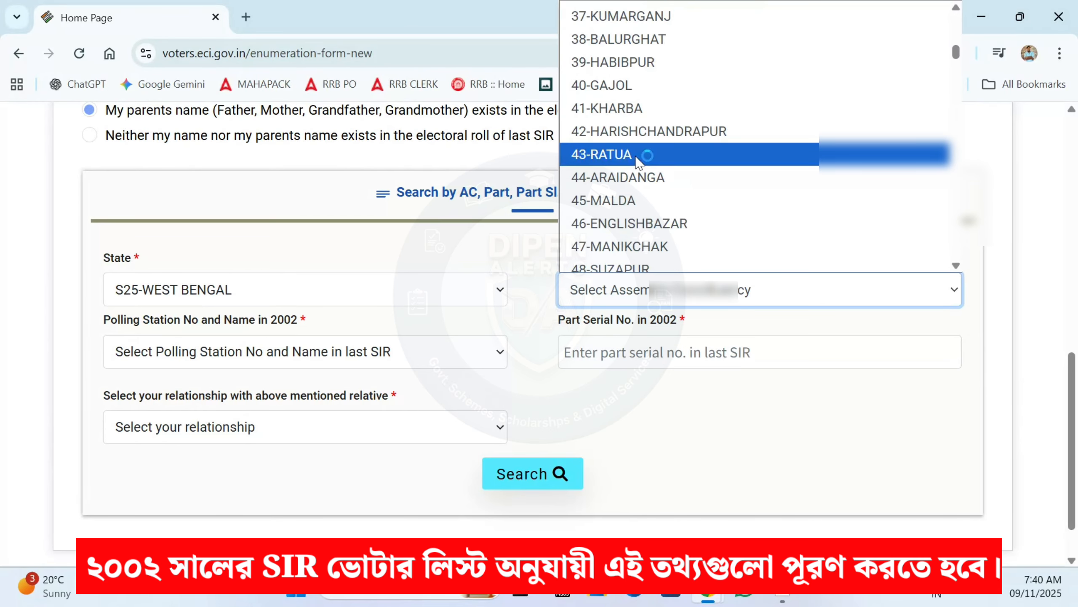
{"action": "left_click", "coordinate": [631, 86]}
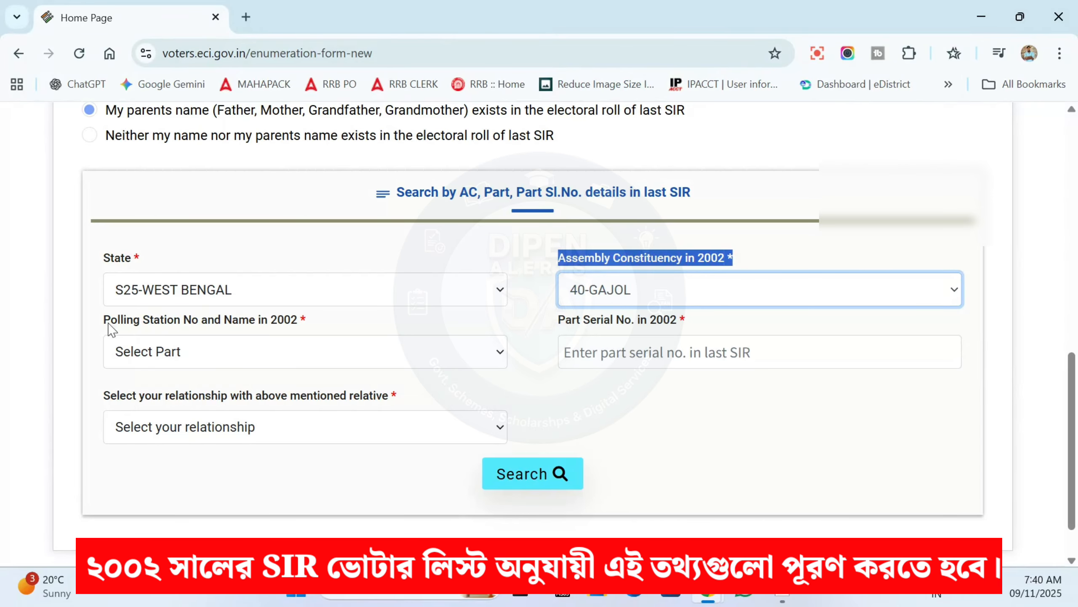
- Choose 187-SALUKA PRIMARY SCHOOL as the 2002 polling station
{"action": "left_click_drag", "start_coordinate": [104, 319], "coordinate": [329, 330]}
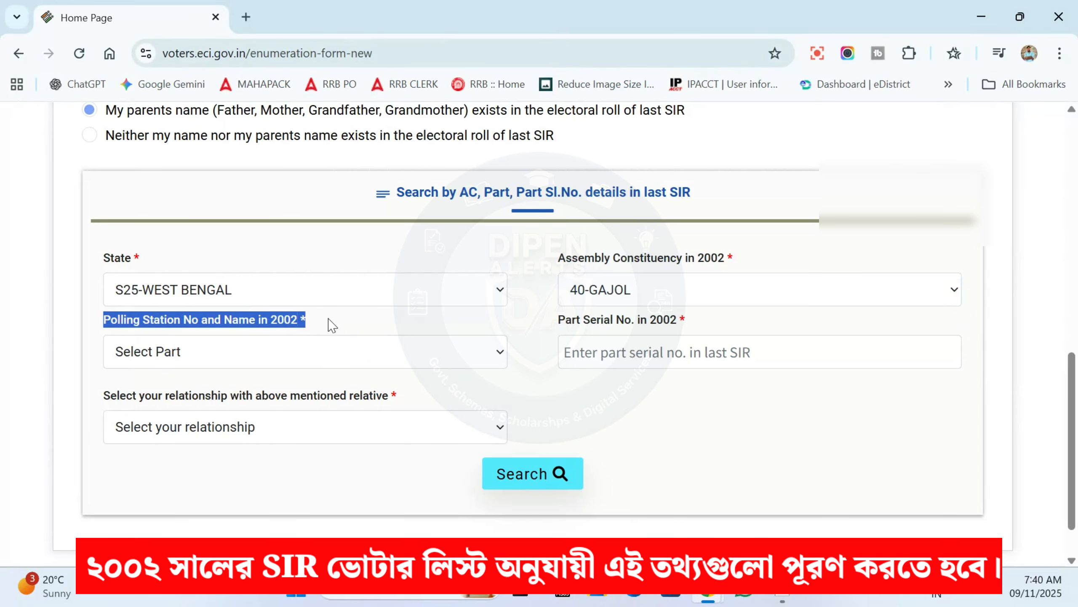
{"action": "left_click", "coordinate": [275, 360]}
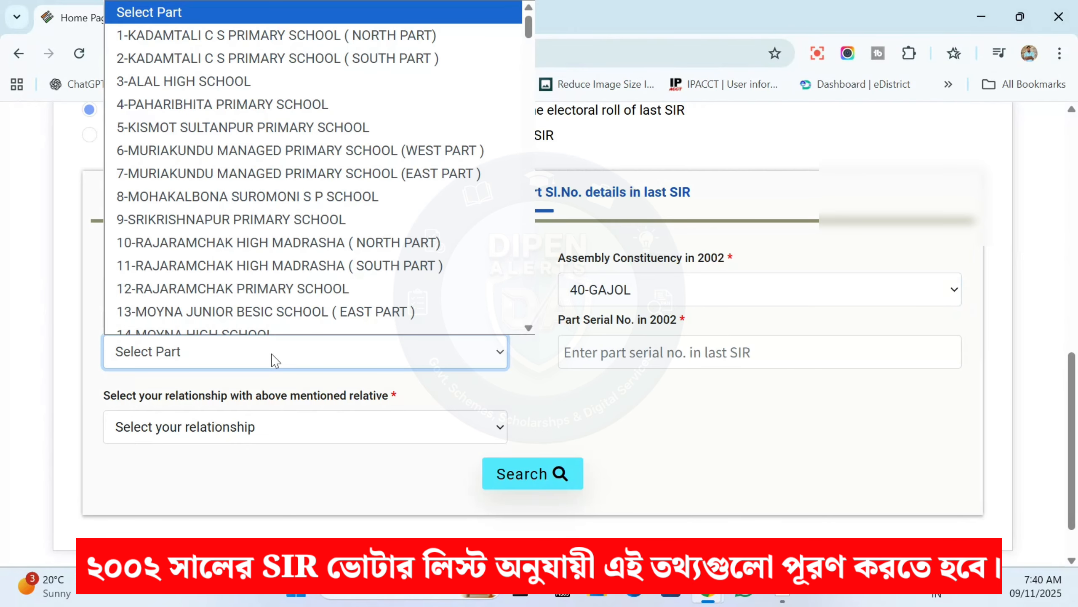
{"action": "scroll", "coordinate": [270, 234], "scroll_direction": "down", "scroll_amount": 2}
{"action": "scroll", "coordinate": [268, 236], "scroll_direction": "down", "scroll_amount": 20}
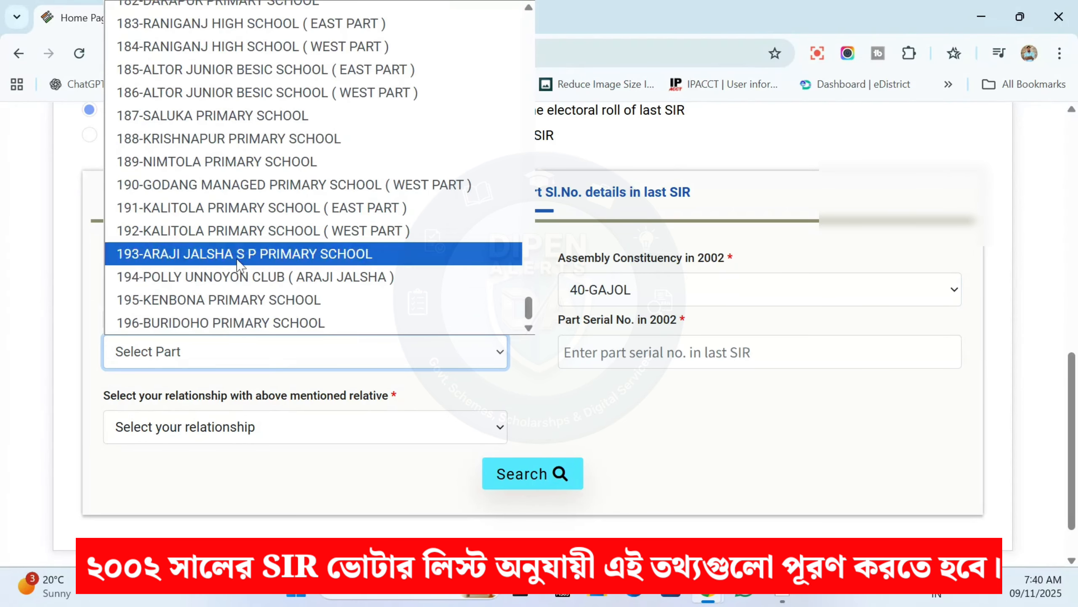
{"action": "left_click", "coordinate": [252, 114]}
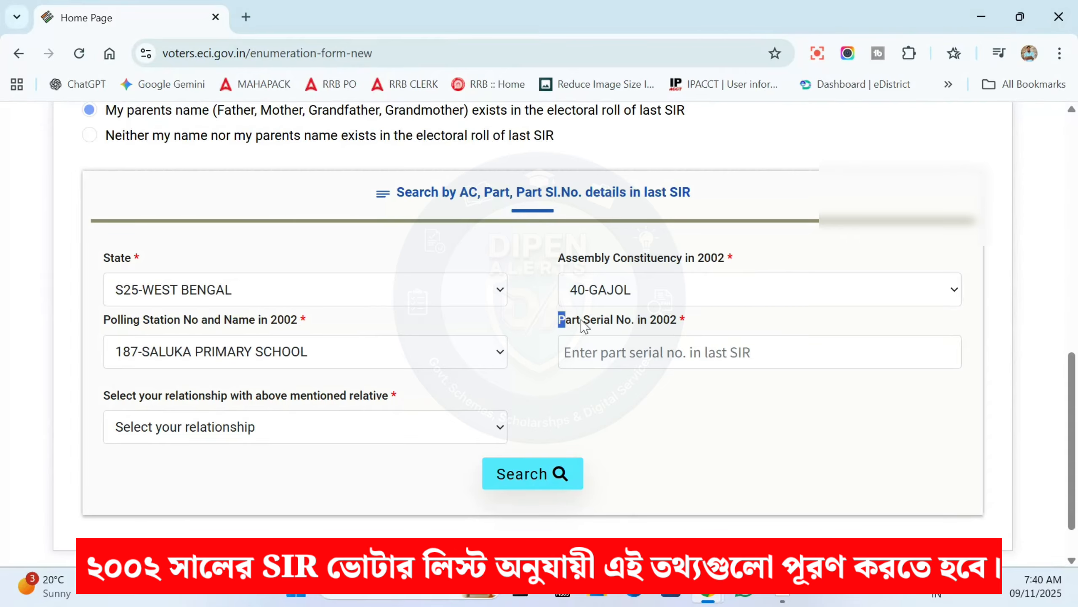
{"action": "left_click_drag", "start_coordinate": [558, 319], "coordinate": [720, 326]}
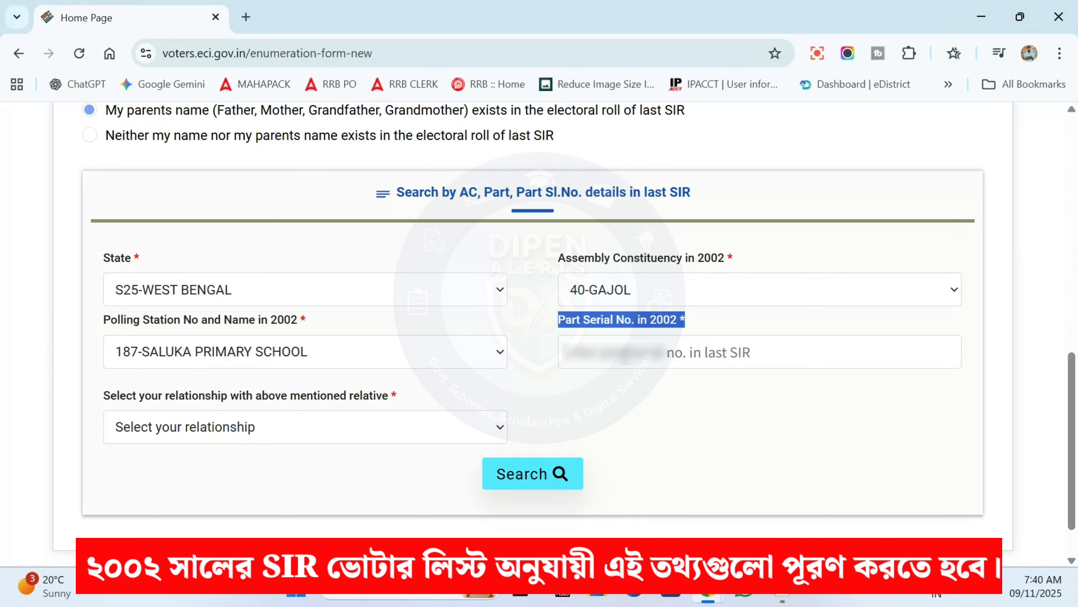
{"action": "left_click", "coordinate": [629, 355]}
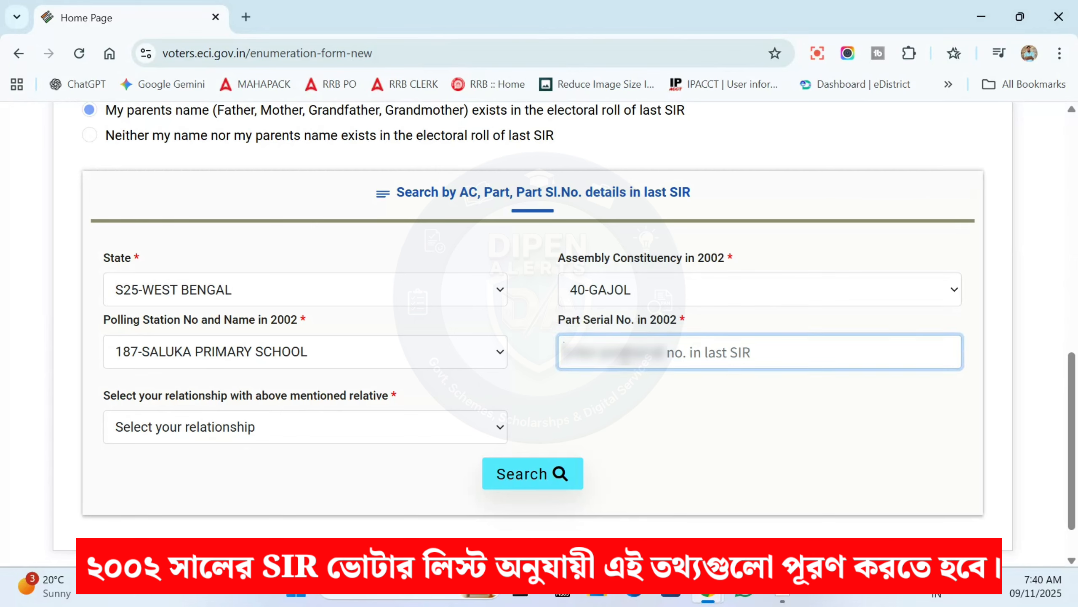
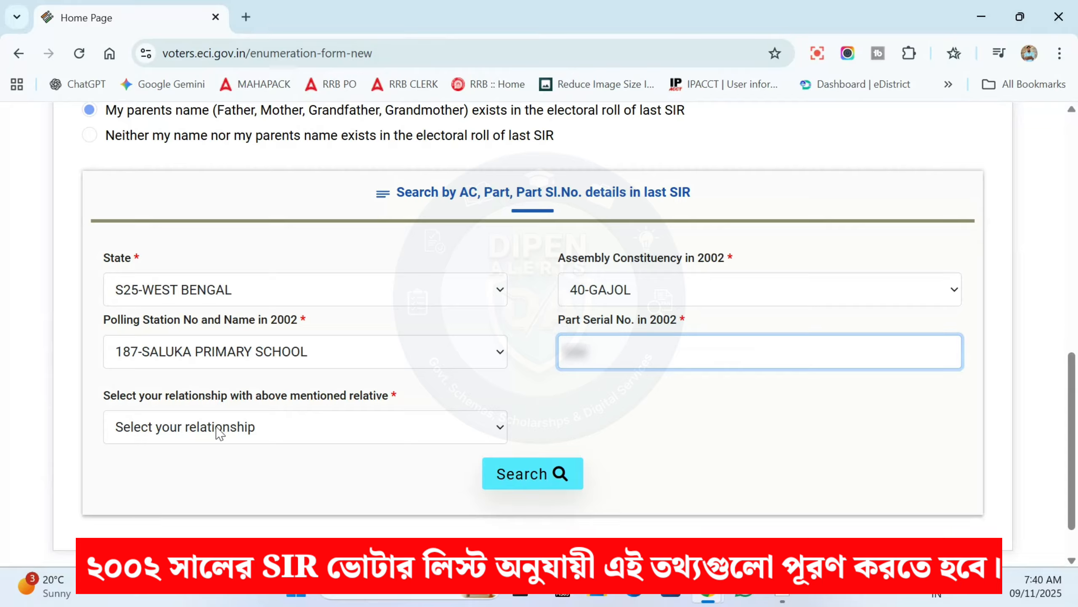
{"action": "left_click", "coordinate": [240, 435]}
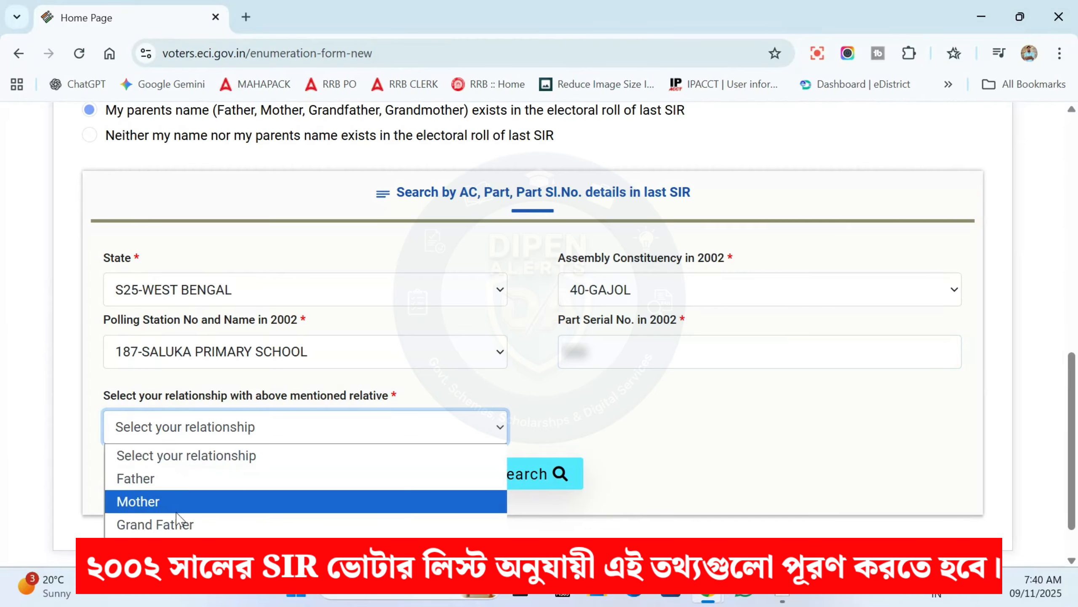
{"action": "left_click", "coordinate": [175, 478]}
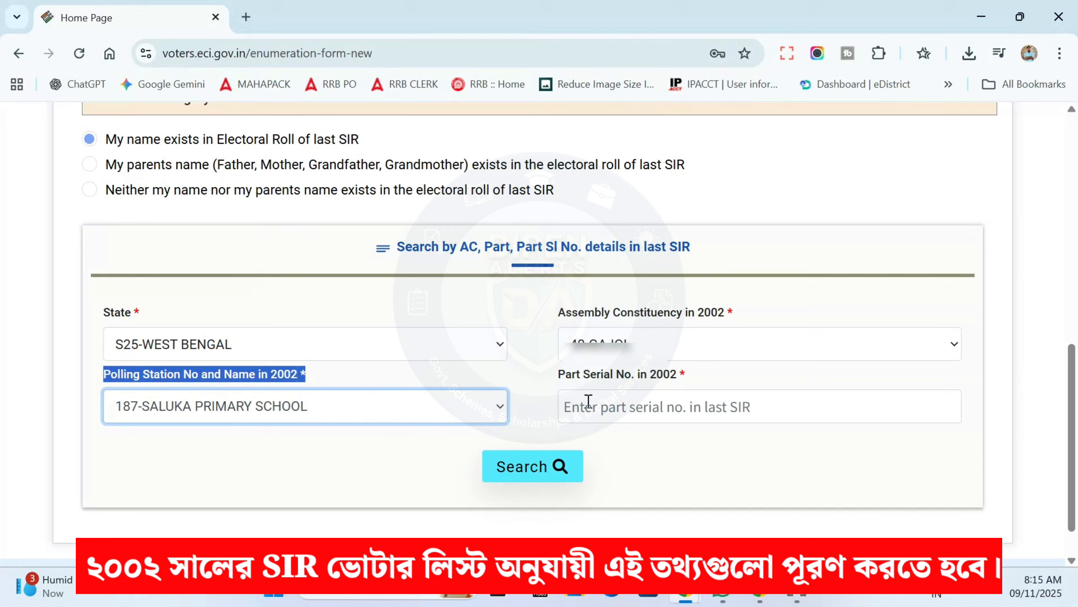
{"action": "left_click", "coordinate": [601, 406]}
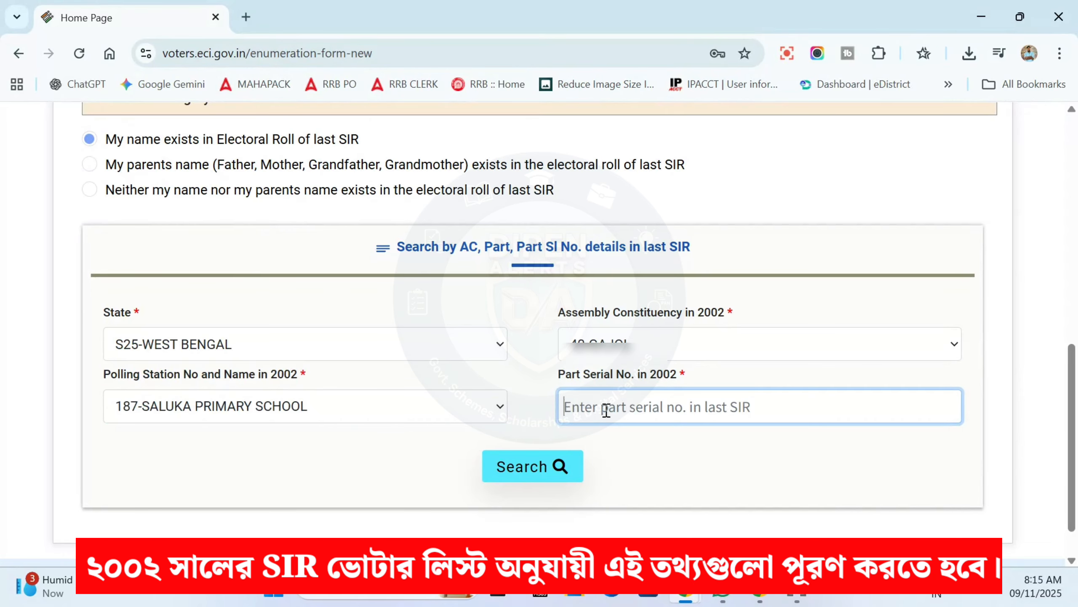
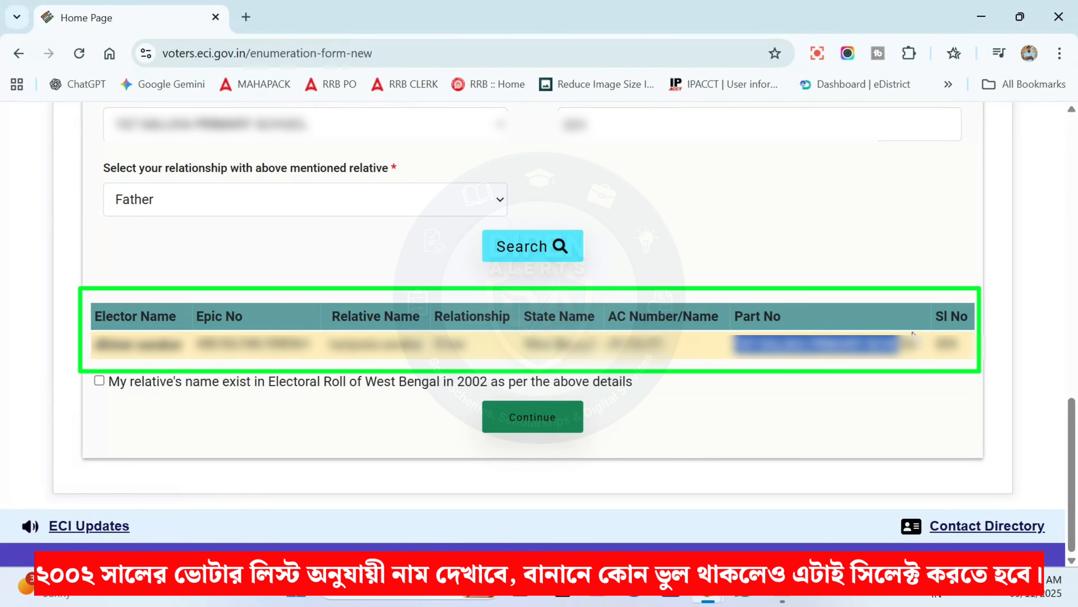
{"action": "left_click", "coordinate": [100, 381]}
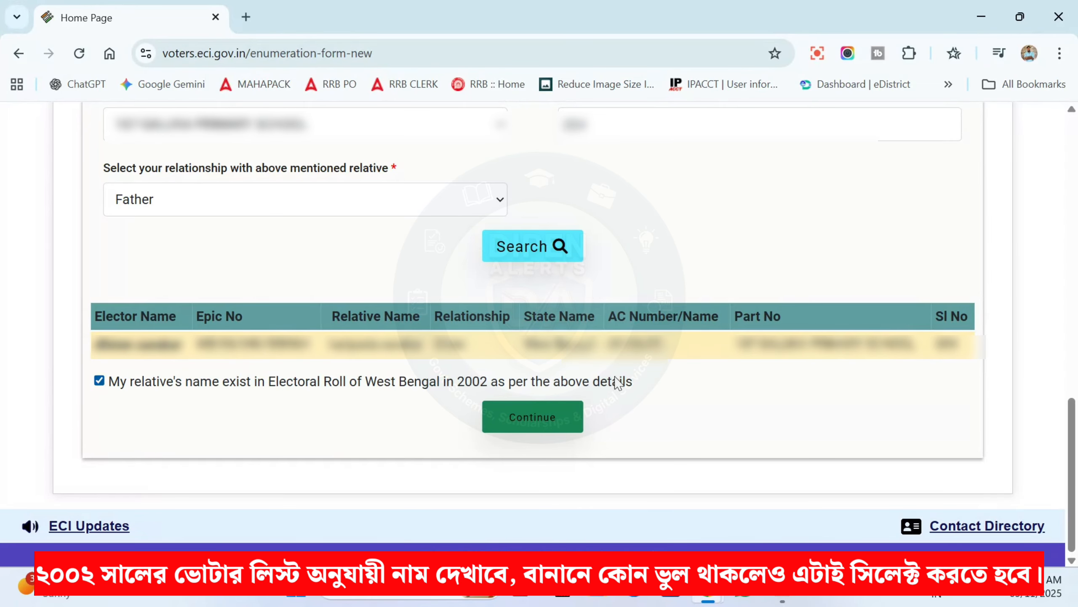
{"action": "left_click", "coordinate": [544, 424]}
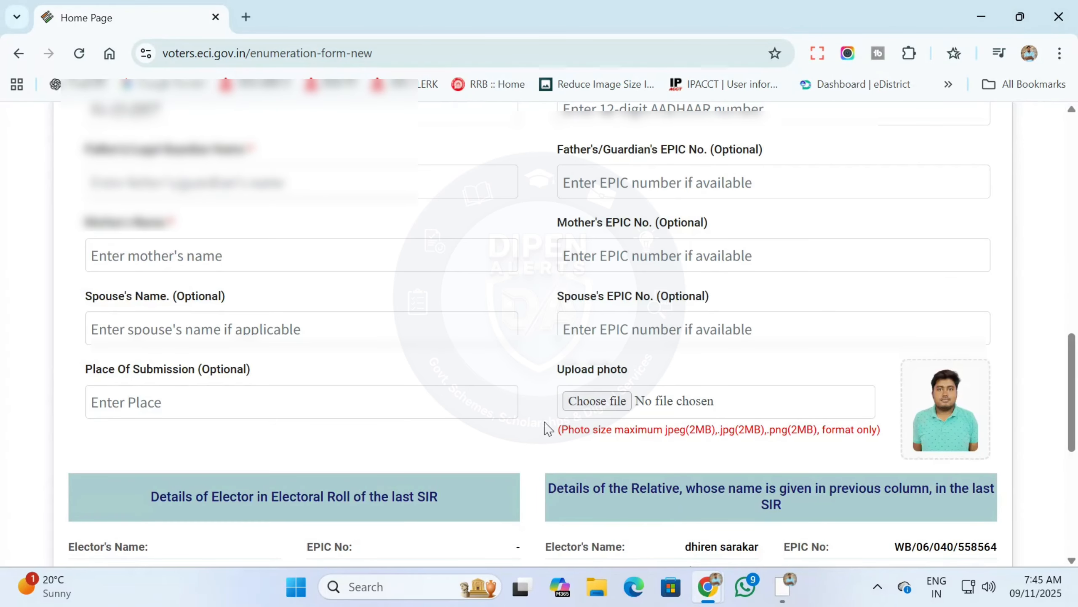
{"action": "scroll", "coordinate": [545, 425], "scroll_direction": "up", "scroll_amount": 4}
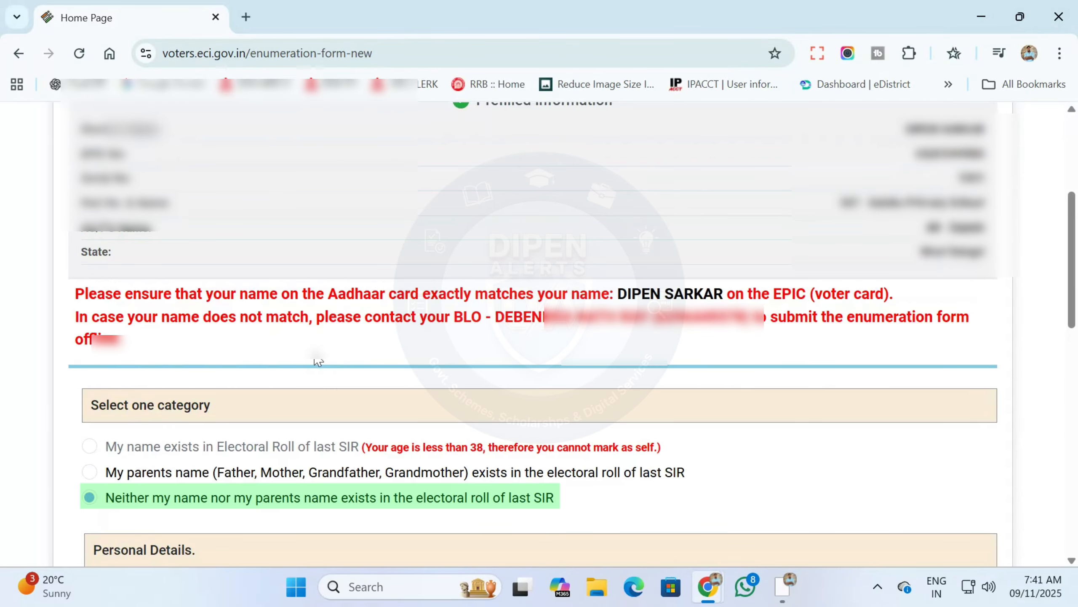
{"action": "scroll", "coordinate": [369, 361], "scroll_direction": "down", "scroll_amount": 10}
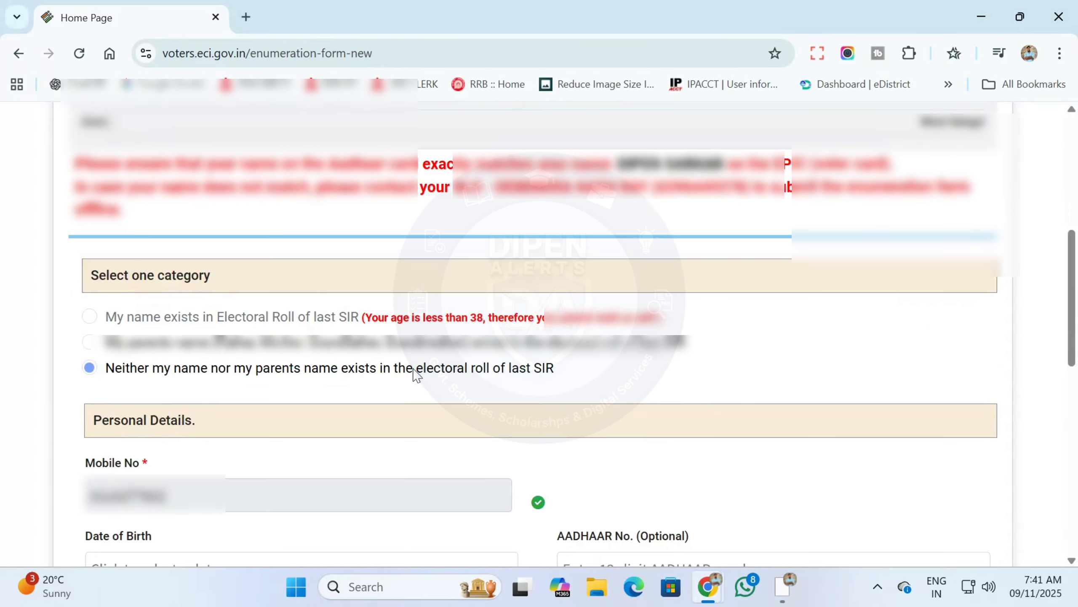
{"action": "scroll", "coordinate": [365, 236], "scroll_direction": "down", "scroll_amount": 2}
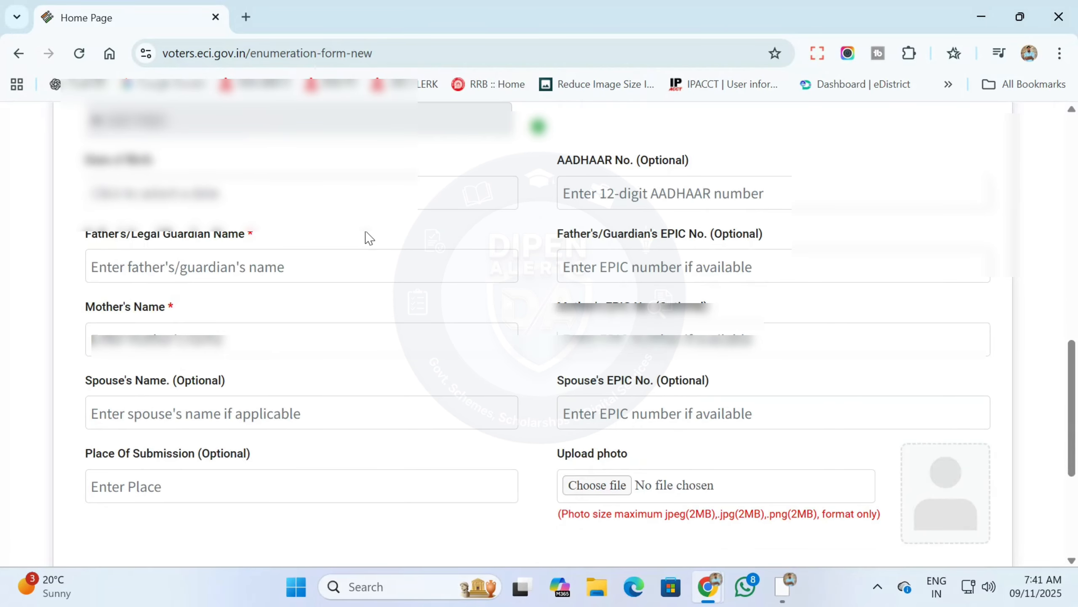
{"action": "mouse_move", "coordinate": [1075, 346]}
{"action": "left_mouse_down"}
{"action": "mouse_move", "coordinate": [1075, 363]}
{"action": "mouse_move", "coordinate": [1076, 353]}
{"action": "left_mouse_up"}
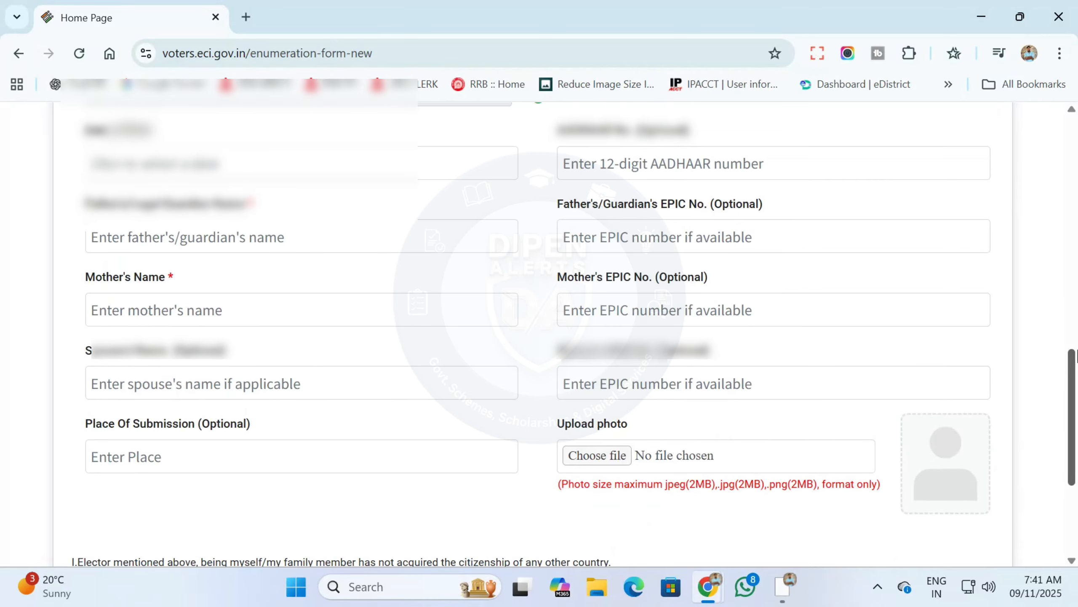
{"action": "left_click_drag", "start_coordinate": [86, 131], "coordinate": [197, 133]}
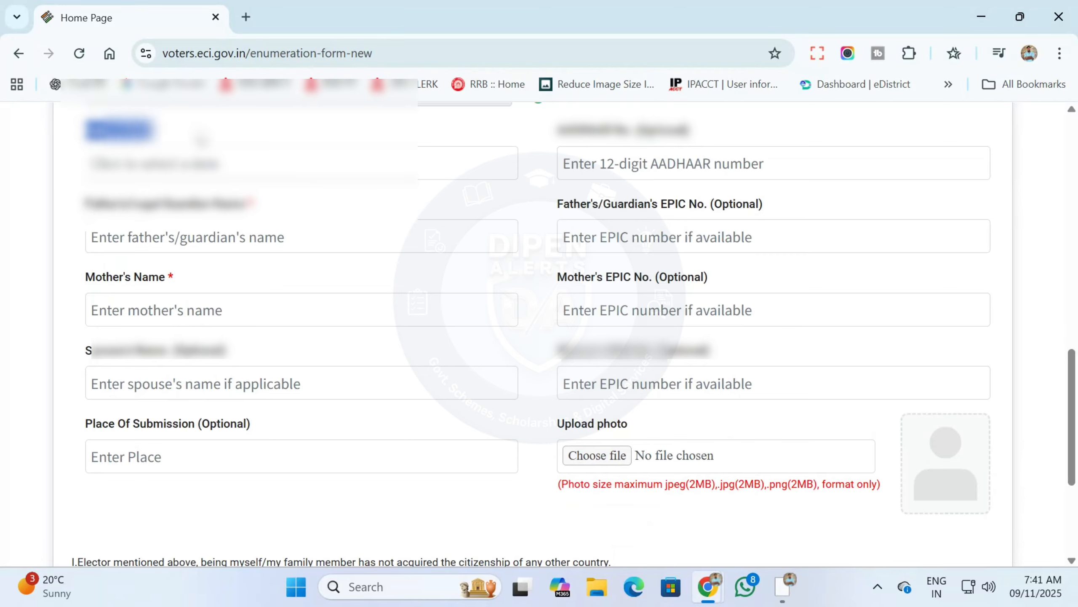
{"action": "left_click", "coordinate": [174, 168]}
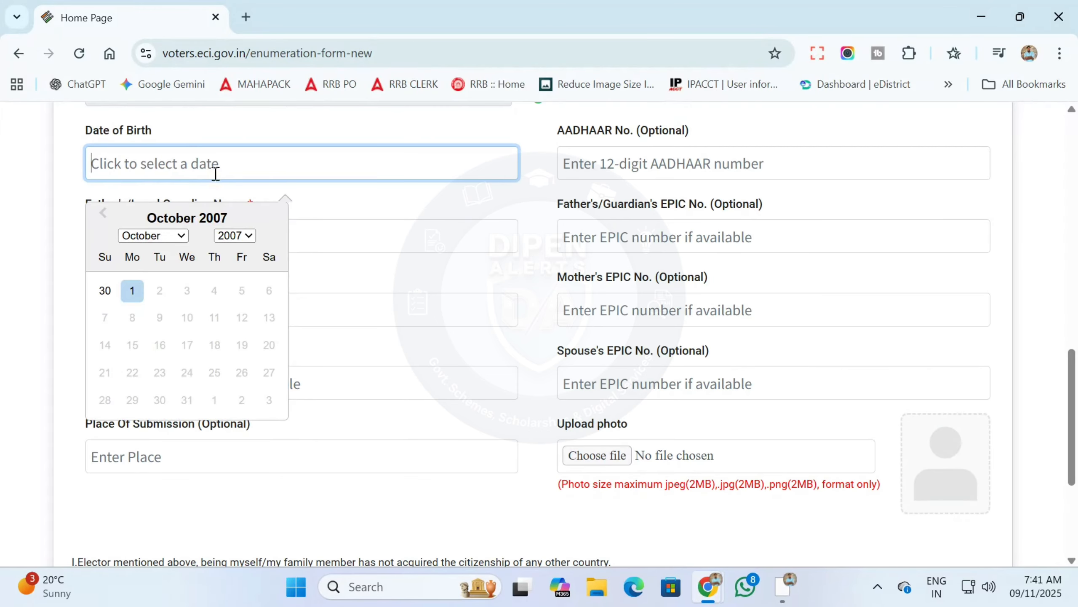
{"action": "left_click", "coordinate": [132, 292]}
{"action": "left_click_drag", "start_coordinate": [560, 126], "coordinate": [695, 133]}
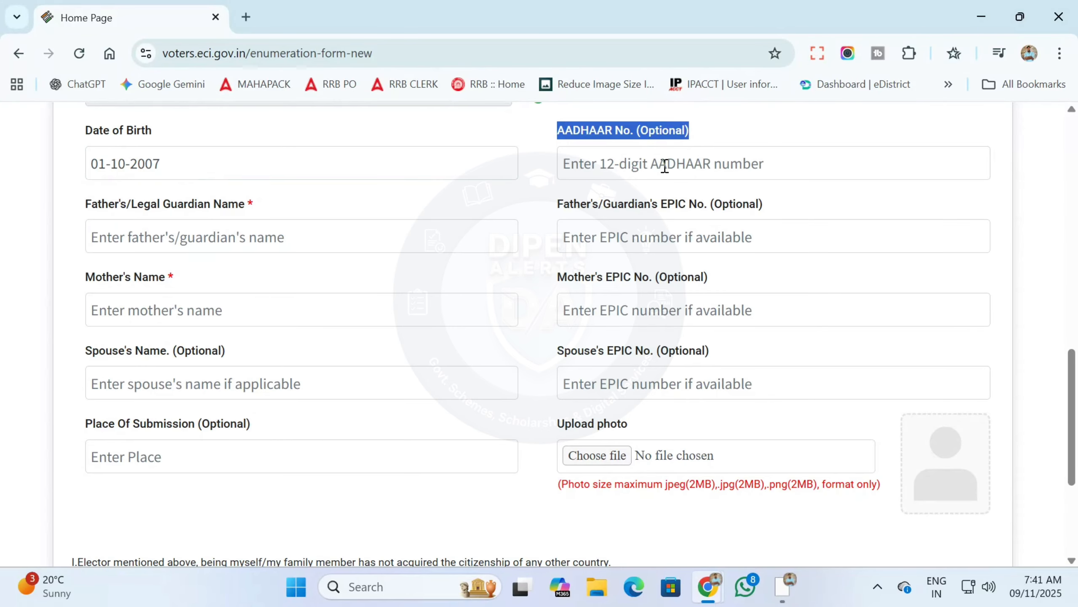
{"action": "left_click_drag", "start_coordinate": [87, 203], "coordinate": [293, 213]}
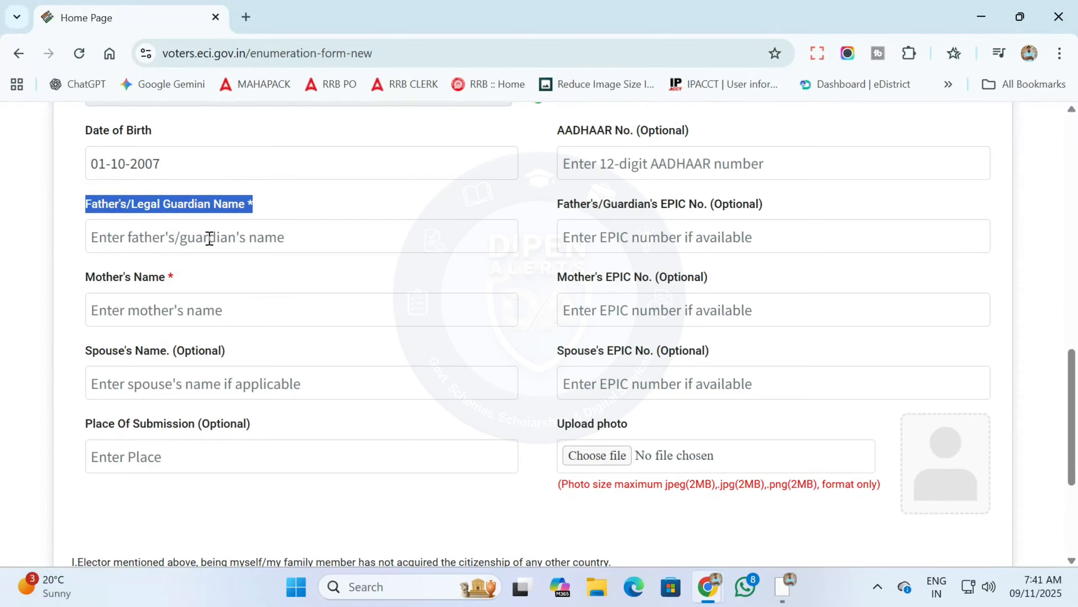
{"action": "left_click_drag", "start_coordinate": [556, 207], "coordinate": [779, 214]}
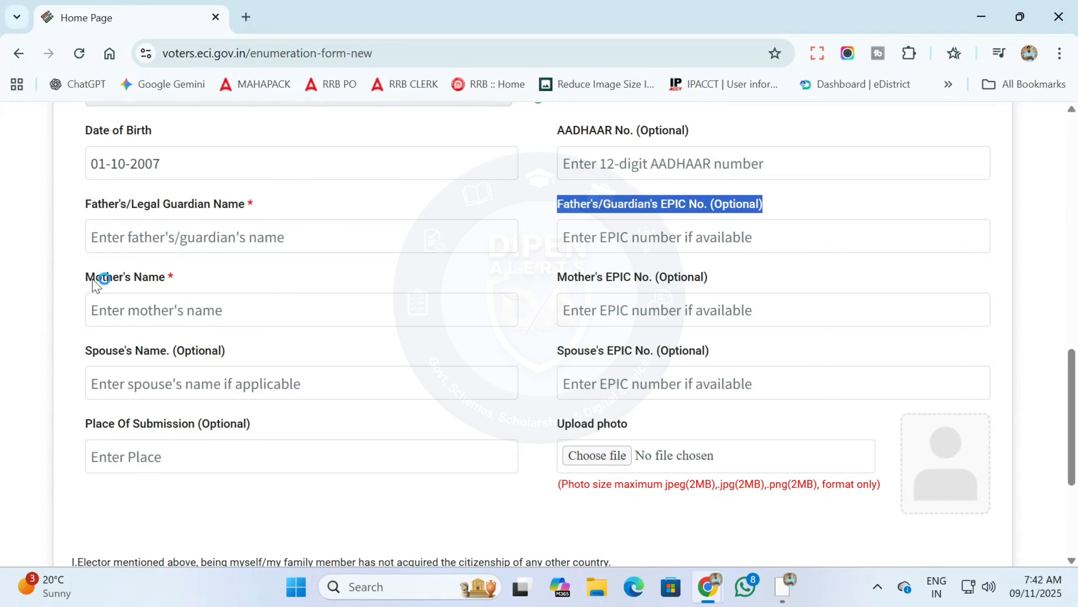
{"action": "left_click_drag", "start_coordinate": [84, 277], "coordinate": [183, 289]}
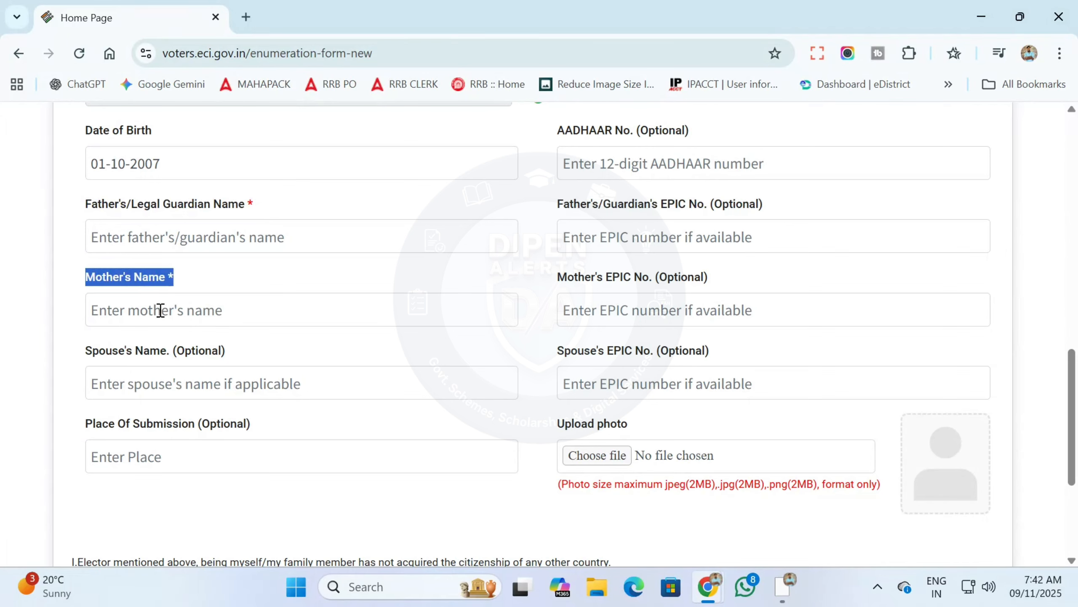
{"action": "left_click_drag", "start_coordinate": [558, 281], "coordinate": [746, 279]}
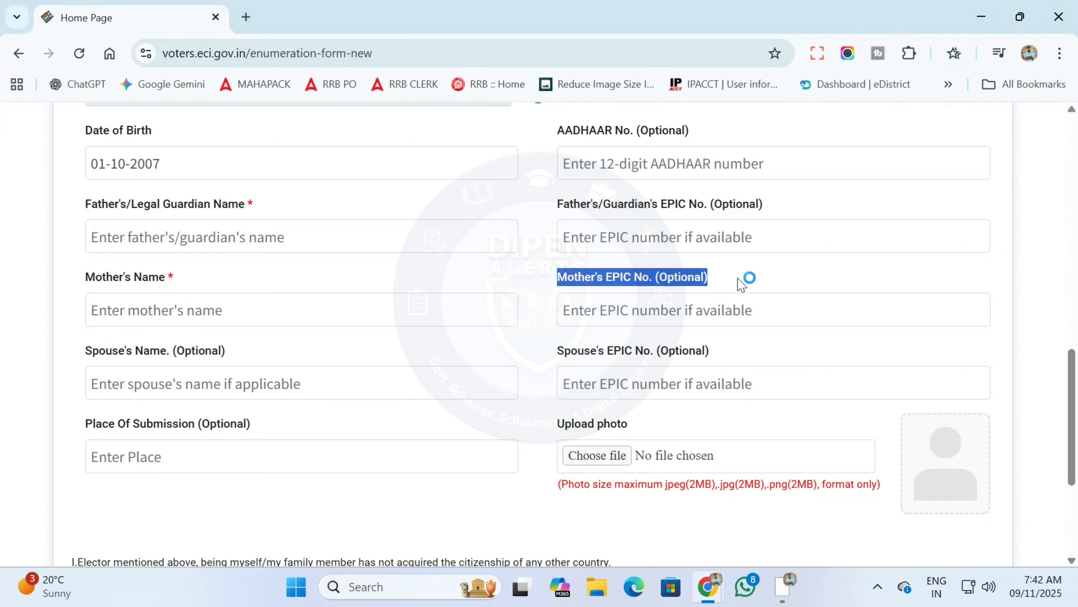